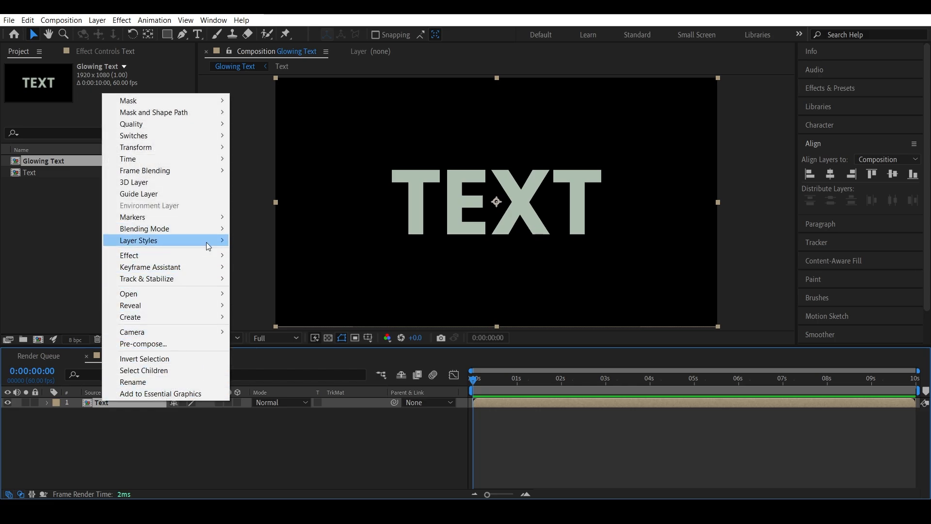
# Step: Add a Gradient Overlay layer style to the Text layer and open its gradient editor
pyautogui.moveTo(206, 240)
pyautogui.click(285, 361)
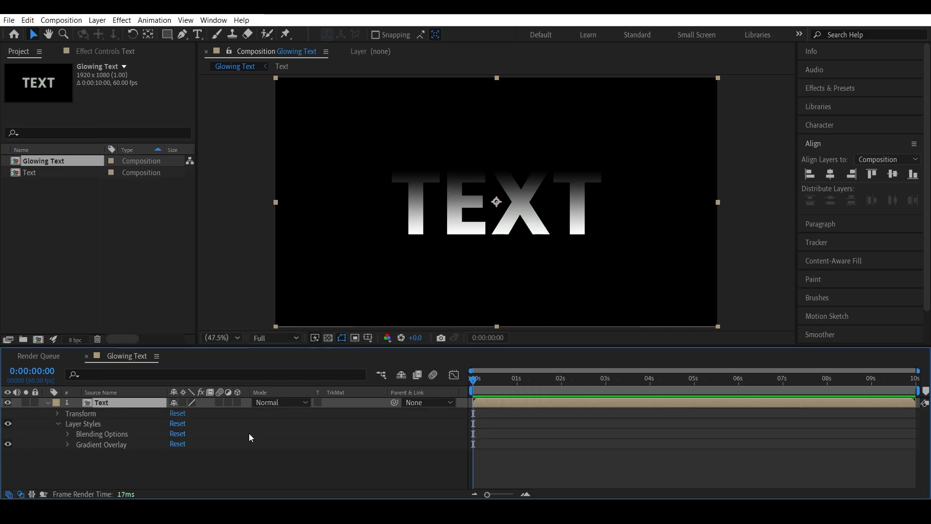
pyautogui.click(67, 444)
pyautogui.click(186, 434)
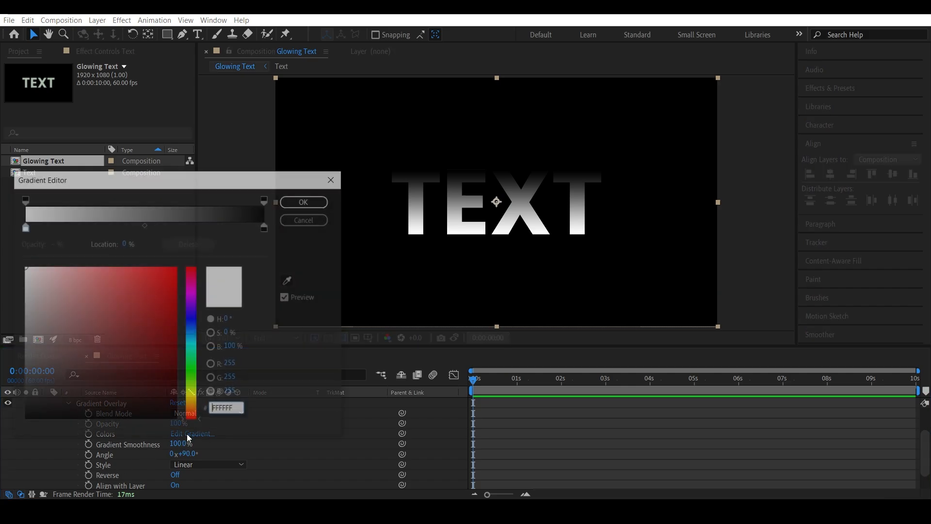
# Step: Set the gradient's leftmost color stop to FFDF7D
pyautogui.click(23, 228)
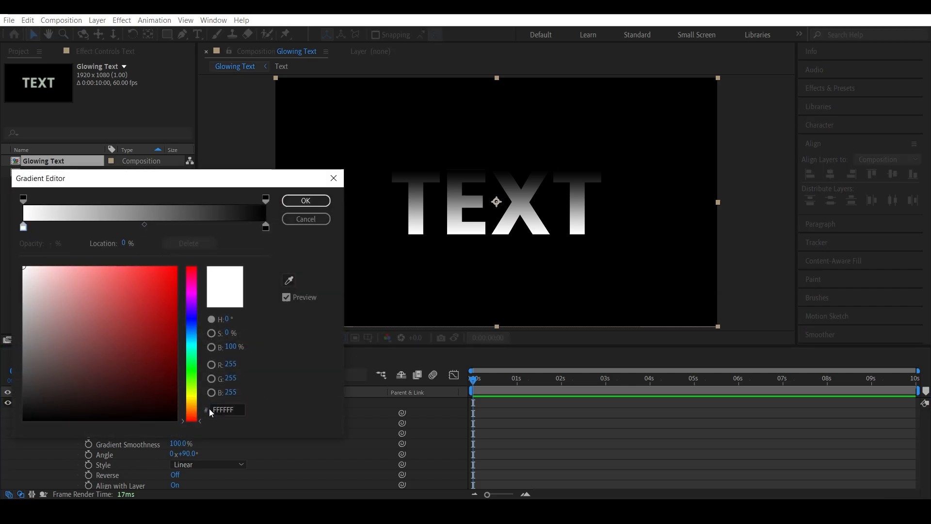
pyautogui.click(231, 410)
pyautogui.doubleClick(230, 410)
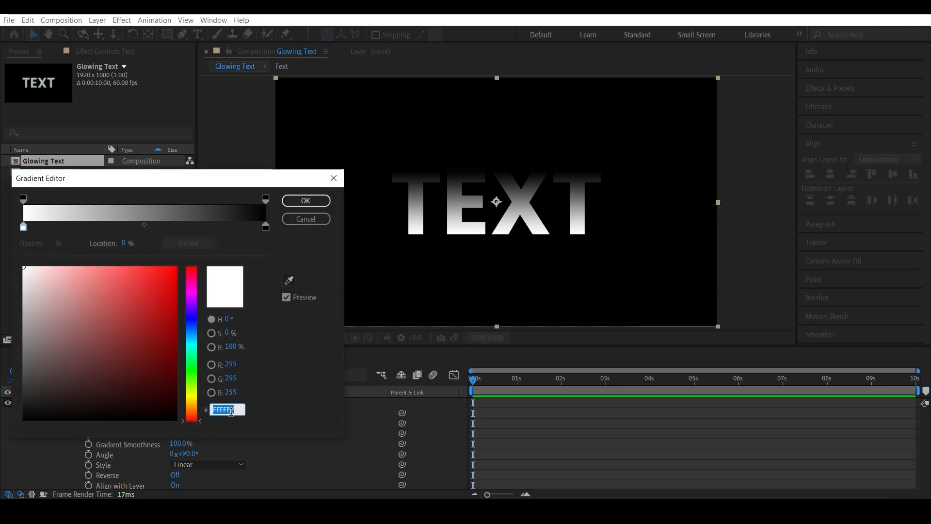
pyautogui.write('FF')
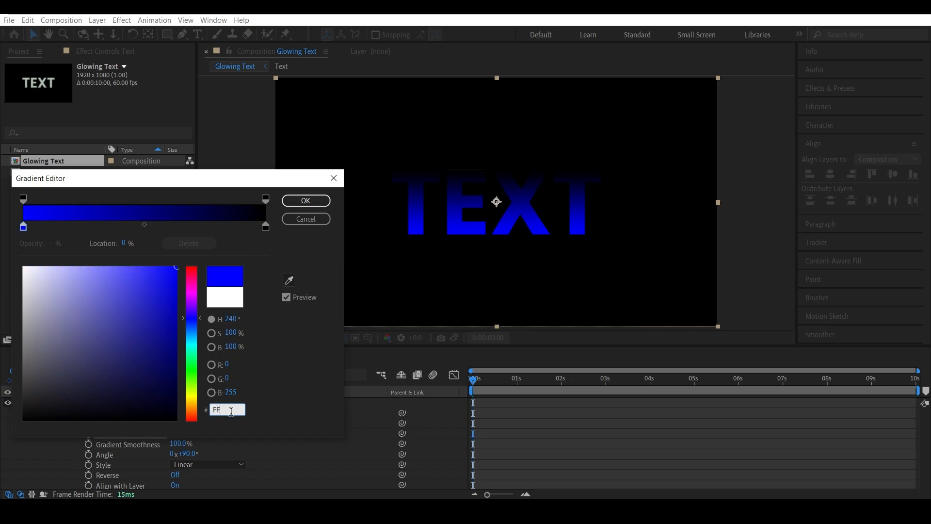
pyautogui.write('DF7D')
# Step: Add a color stop at 30.9% and set its color to EFF7FF
pyautogui.click(98, 227)
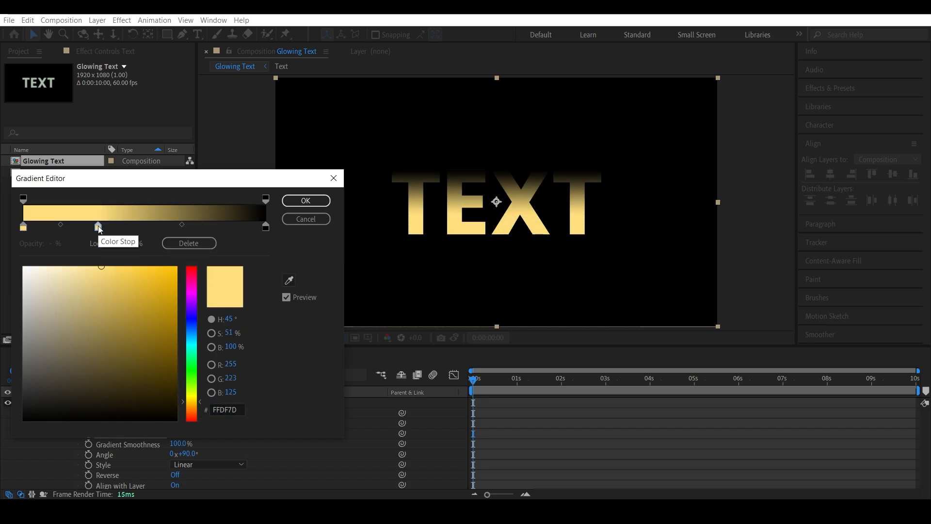
pyautogui.doubleClick(219, 408)
pyautogui.write('EFF')
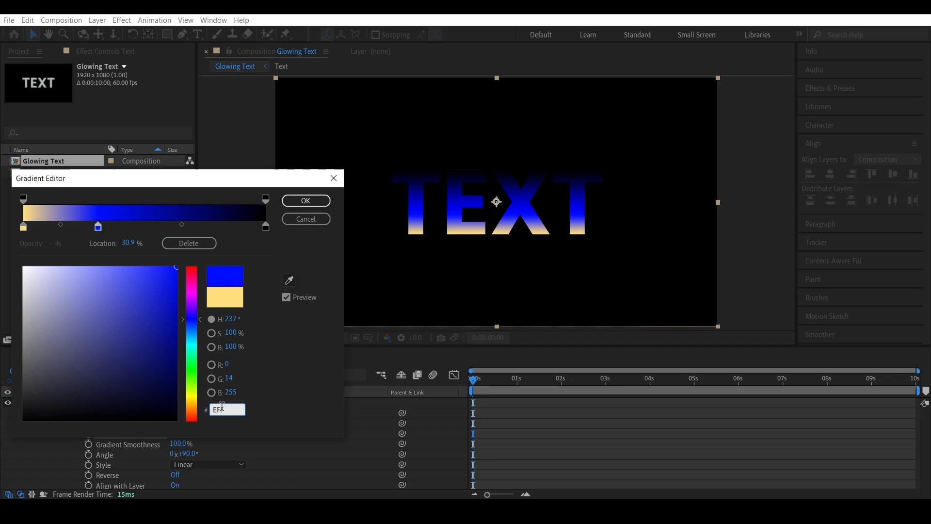
pyautogui.write('7FF')
# Step: Add another color stop at 65.4% and set its color to 9365FF
pyautogui.click(181, 226)
pyautogui.doubleClick(234, 408)
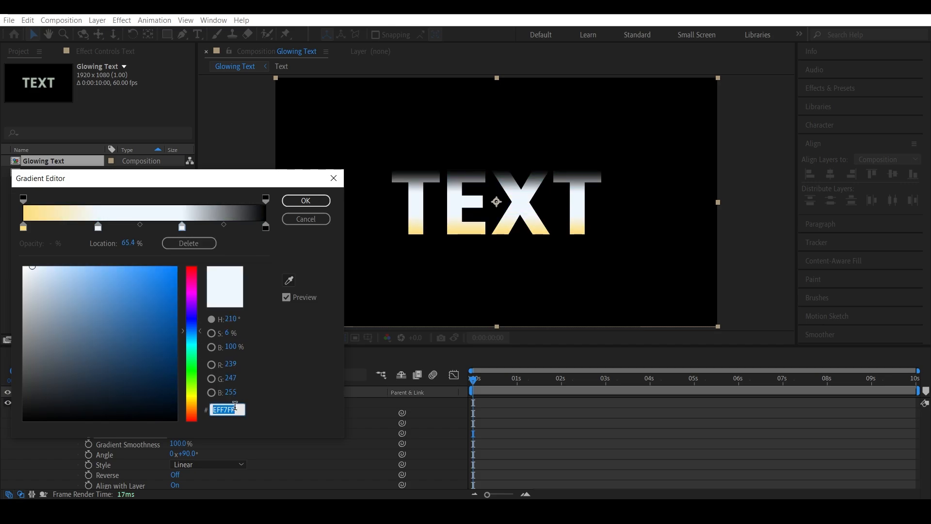
pyautogui.write('8B5CF6')
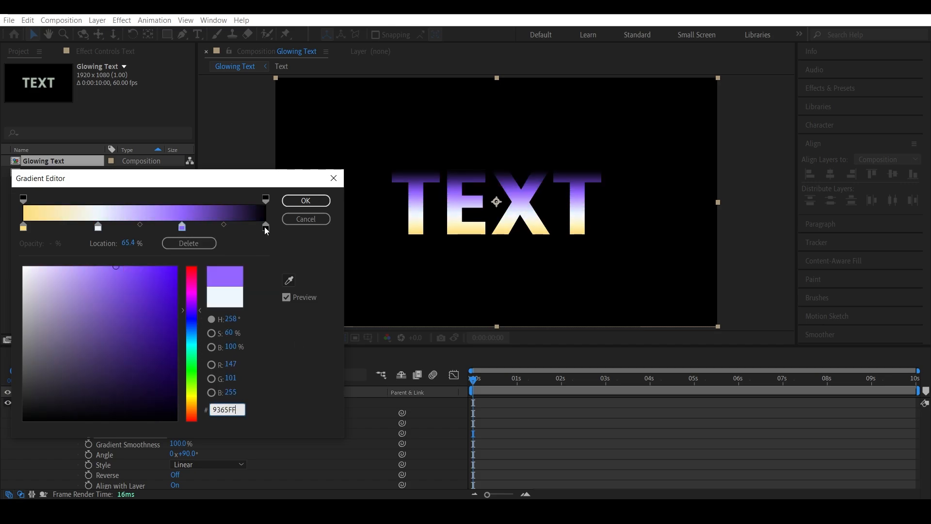
# Step: Recolor the color stop at 30.9% to E55CF6
pyautogui.click(266, 227)
pyautogui.click(98, 227)
pyautogui.doubleClick(232, 409)
pyautogui.write('E55')
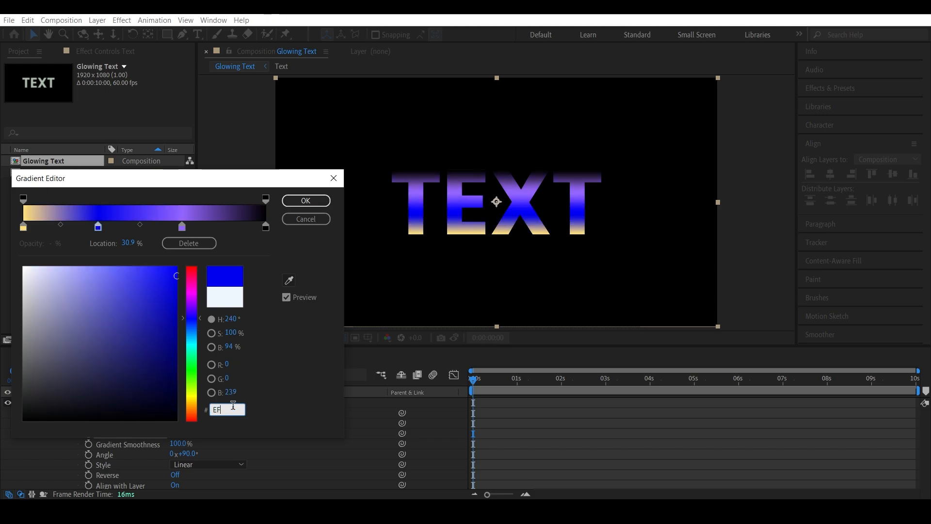
pyautogui.write('CF6')
# Step: Set the rightmost color stop to 9BECFF and apply the gradient
pyautogui.click(265, 227)
pyautogui.doubleClick(231, 408)
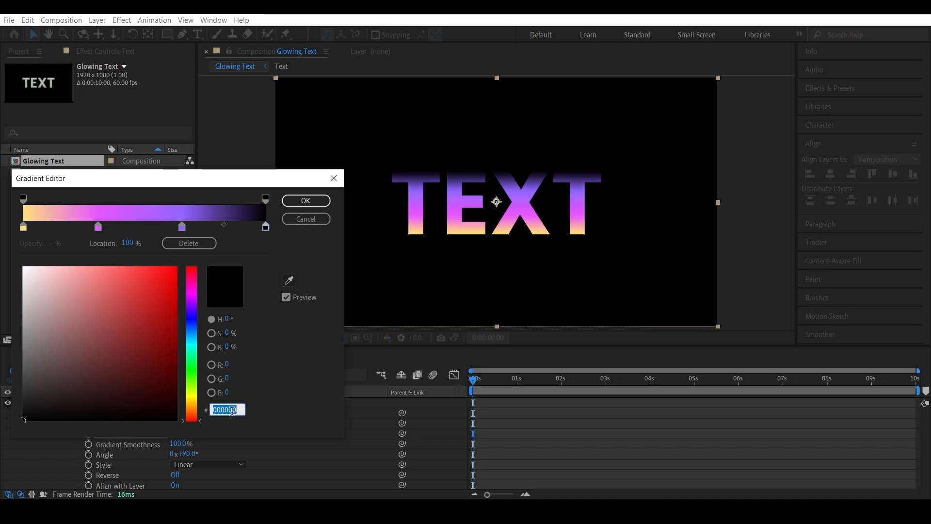
pyautogui.write('9BECFF')
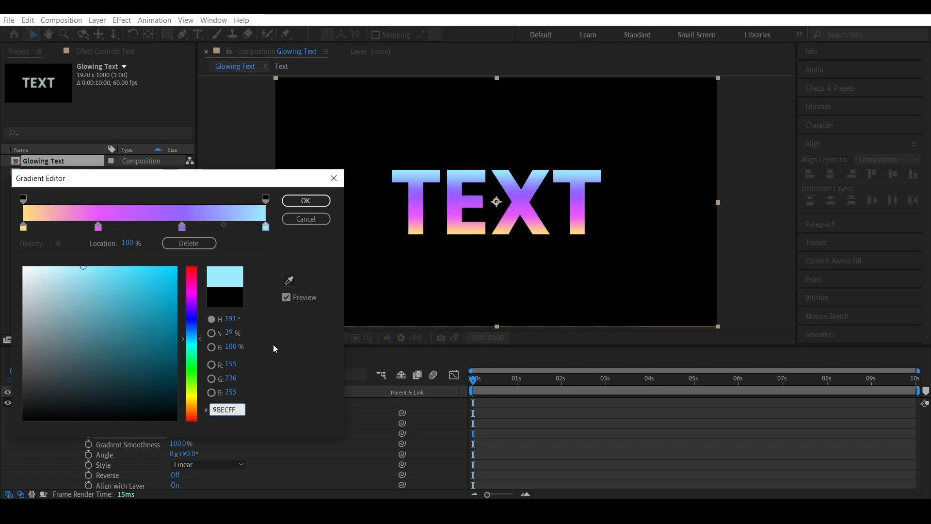
pyautogui.click(305, 200)
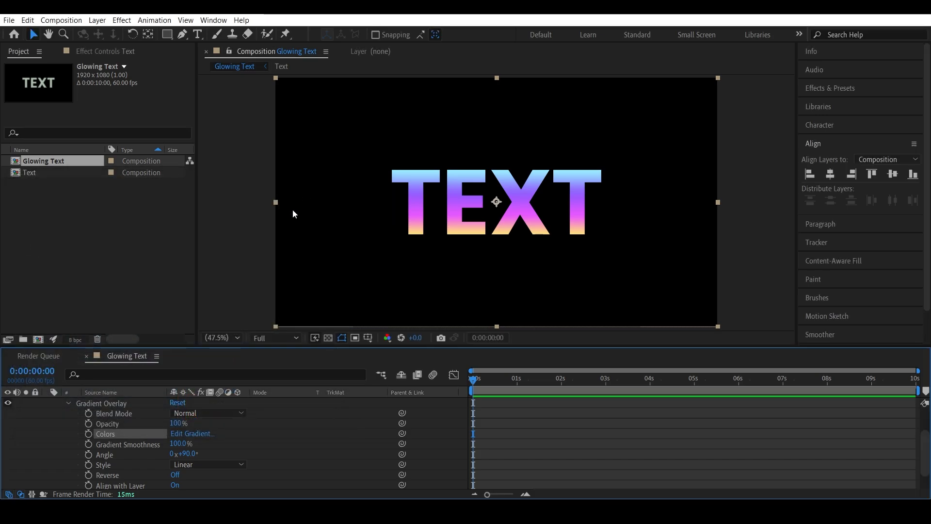
# Step: Add an Inner Glow layer style to the Text layer
pyautogui.scroll(3, 68, 417)
pyautogui.click(67, 443)
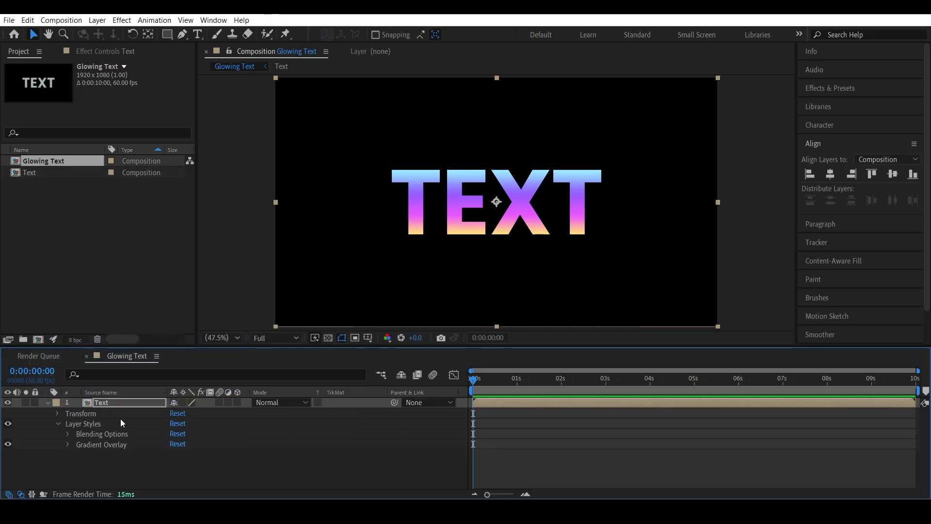
pyautogui.rightClick(116, 401)
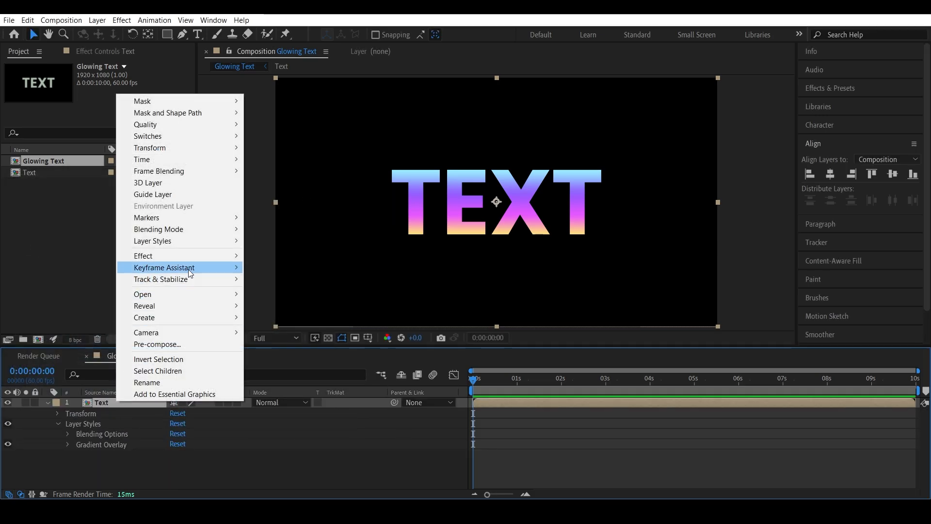
pyautogui.moveTo(188, 269)
pyautogui.moveTo(207, 241)
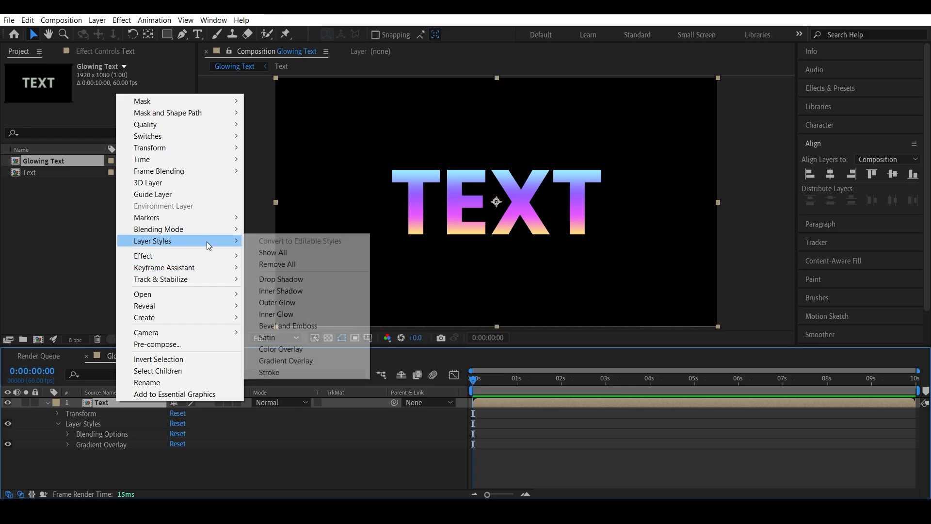
pyautogui.click(279, 313)
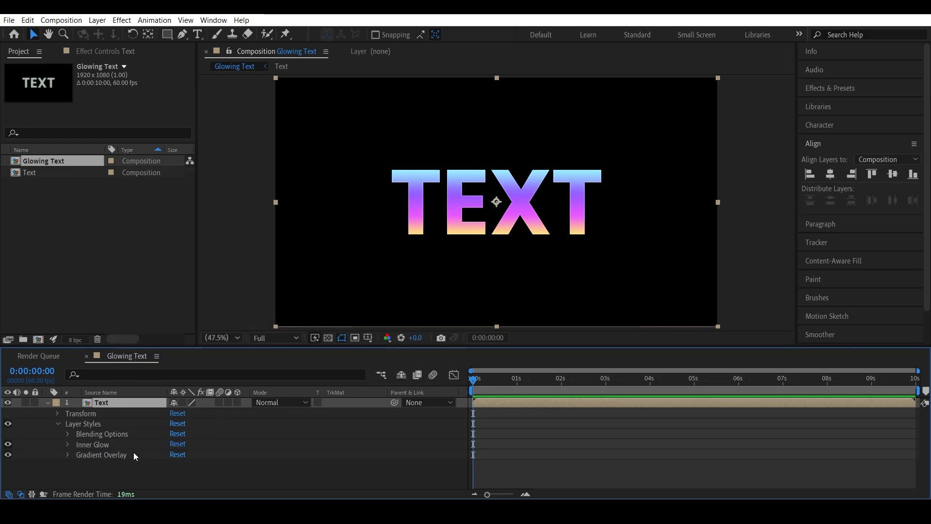
# Step: Set the Inner Glow blend mode to Soft Light
pyautogui.click(67, 444)
pyautogui.scroll(-2, 72, 458)
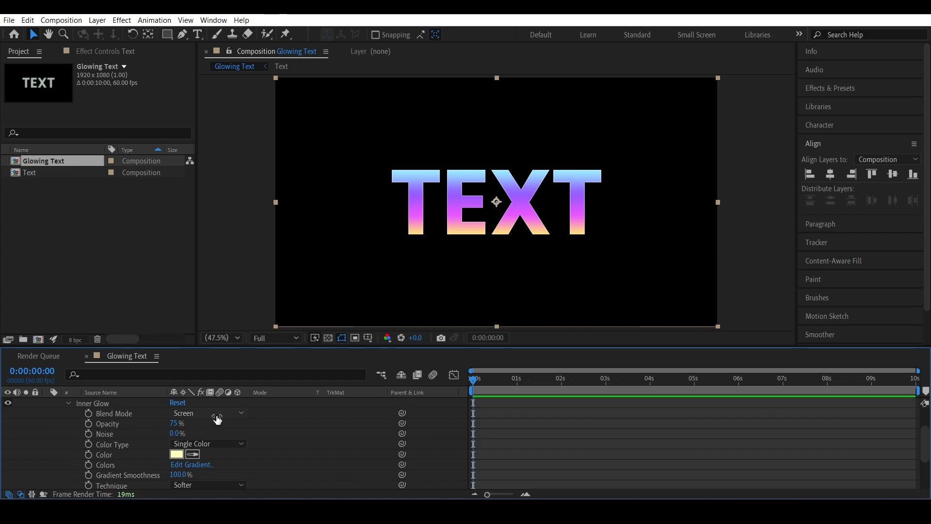
pyautogui.scroll(1, 422, 205)
pyautogui.scroll(2, 423, 205)
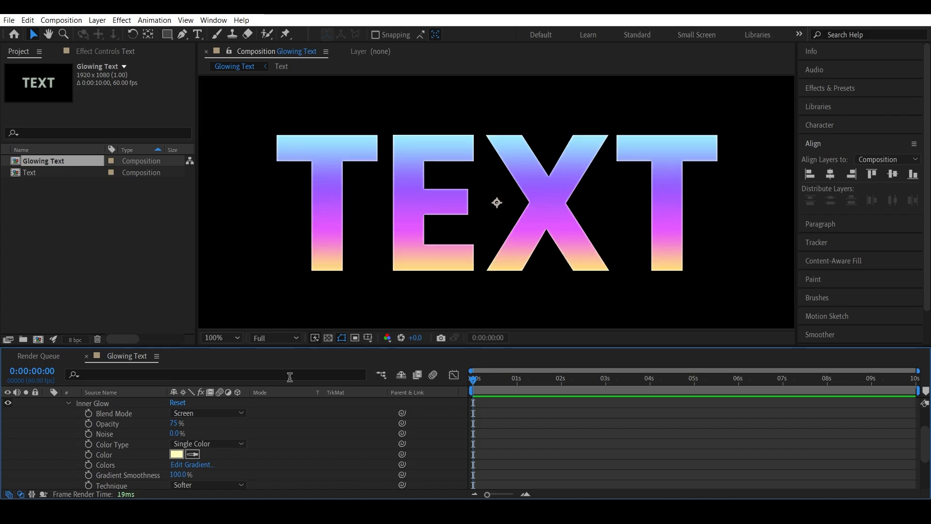
pyautogui.click(226, 413)
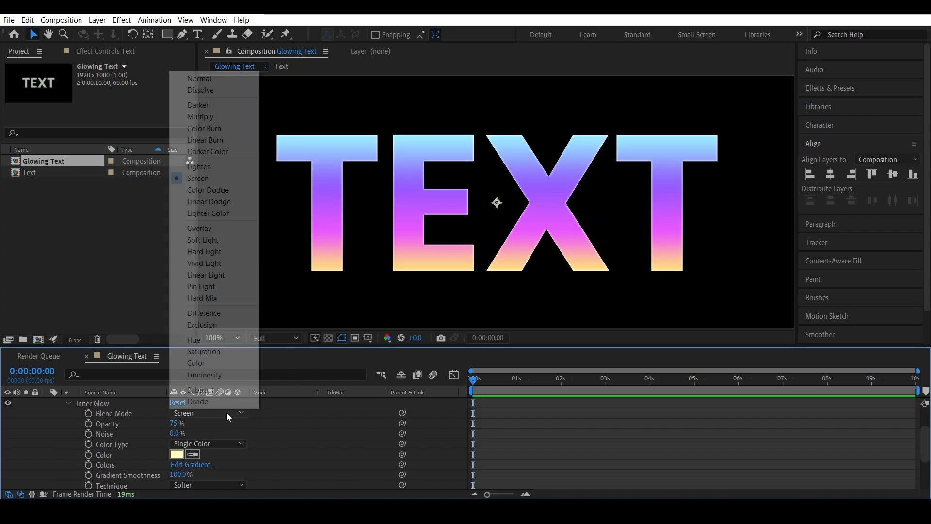
pyautogui.click(220, 241)
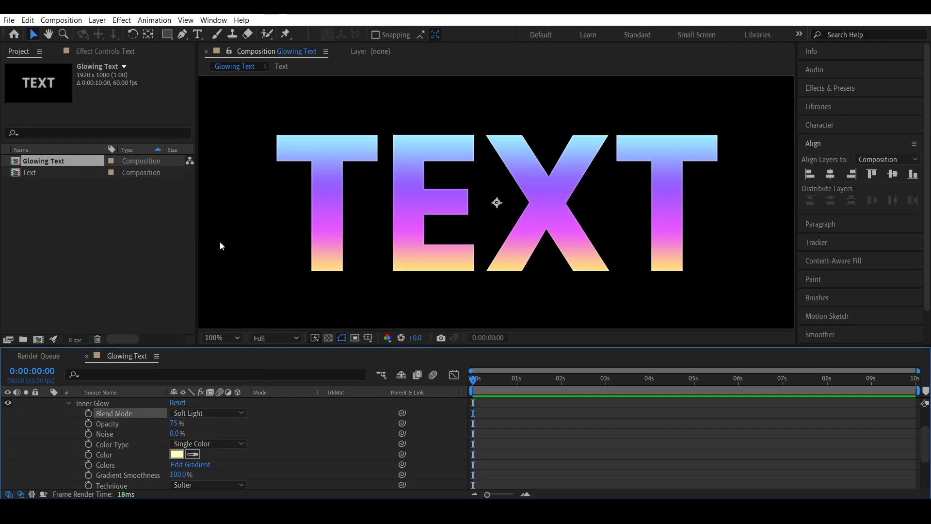
# Step: Set the Inner Glow opacity to 100% and its size to 40
pyautogui.moveTo(175, 425); pyautogui.dragTo(301, 429)
pyautogui.scroll(-3, 300, 428)
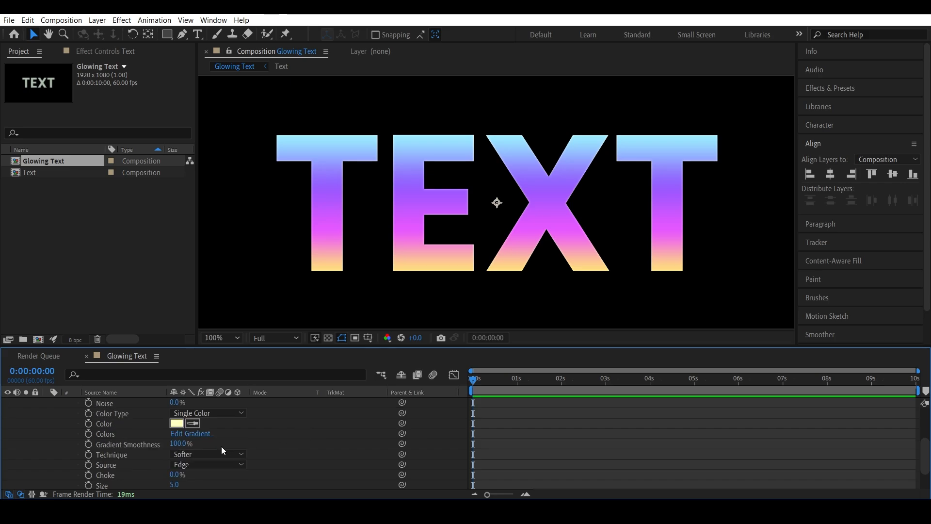
pyautogui.scroll(-3, 236, 446)
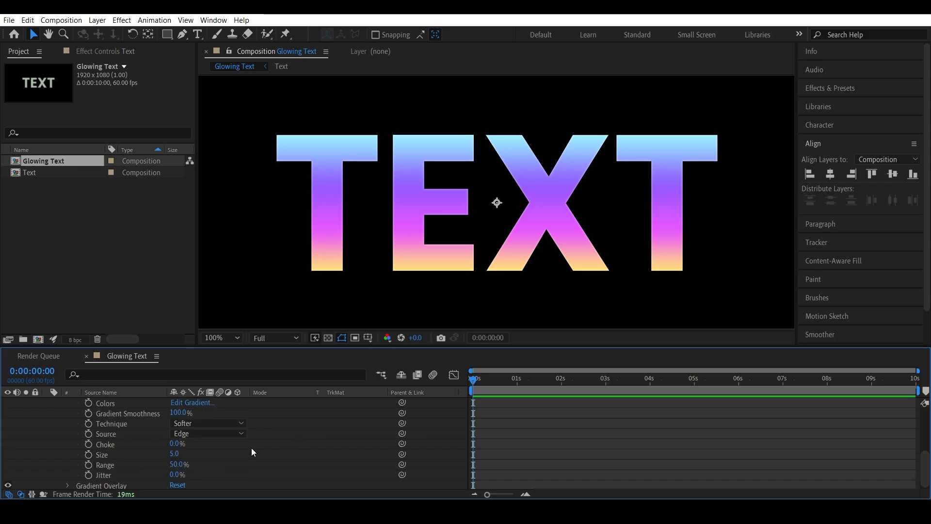
pyautogui.click(174, 454)
pyautogui.write('40')
pyautogui.press('Return')
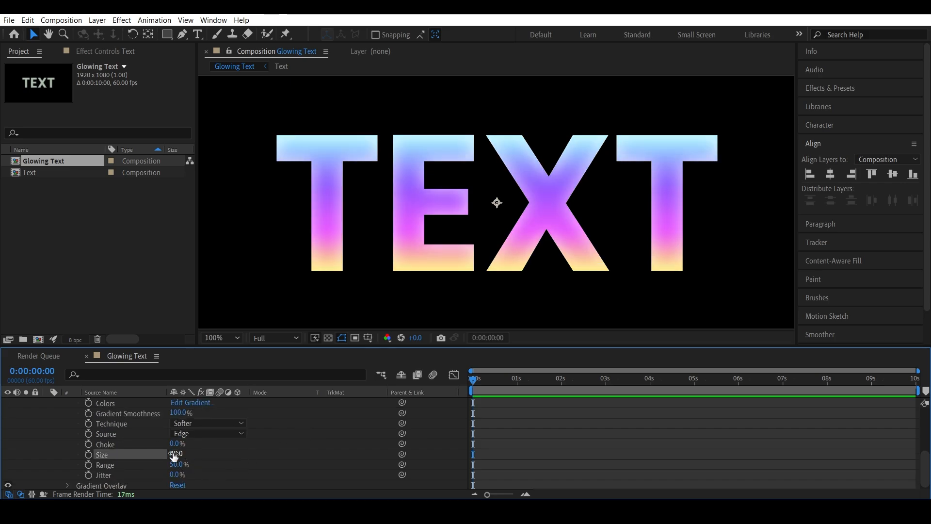
# Step: Set the Inner Glow color to black 000000 and toggle the glow off and on to compare
pyautogui.scroll(4, 291, 457)
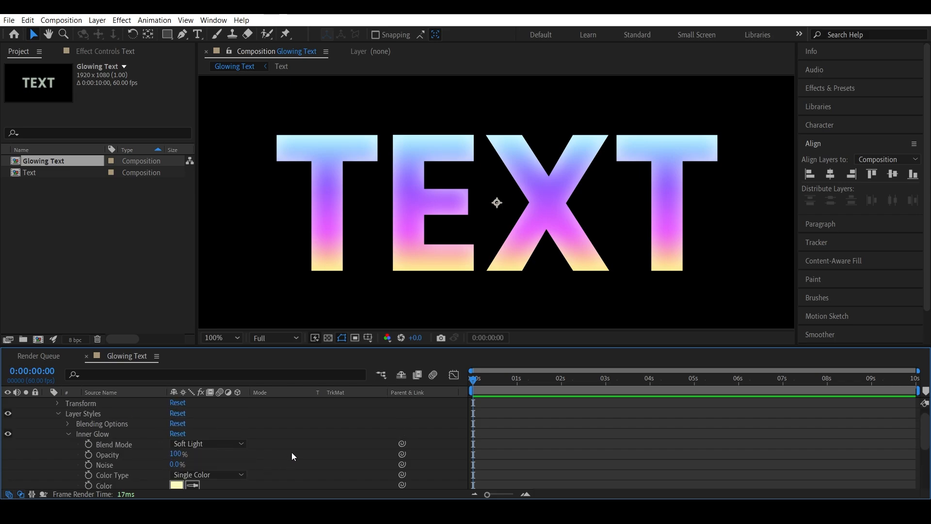
pyautogui.click(177, 484)
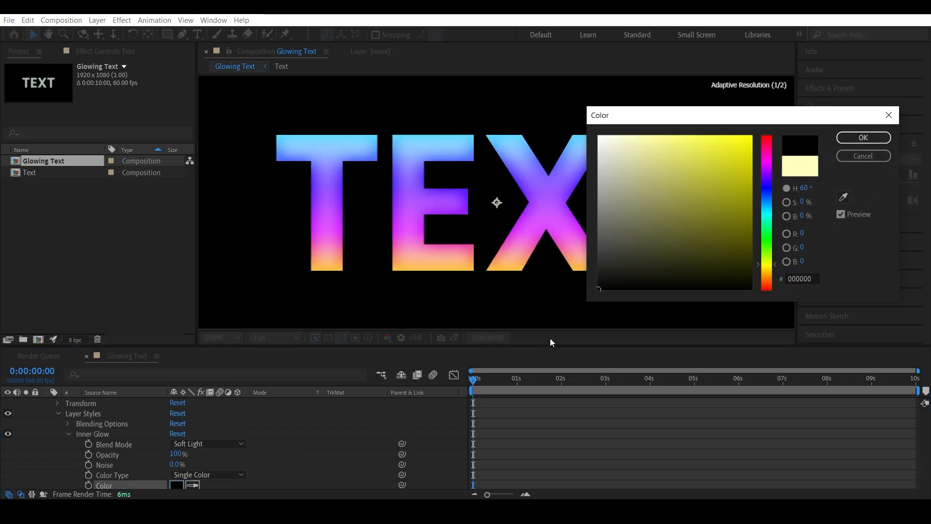
pyautogui.click(863, 137)
pyautogui.click(8, 444)
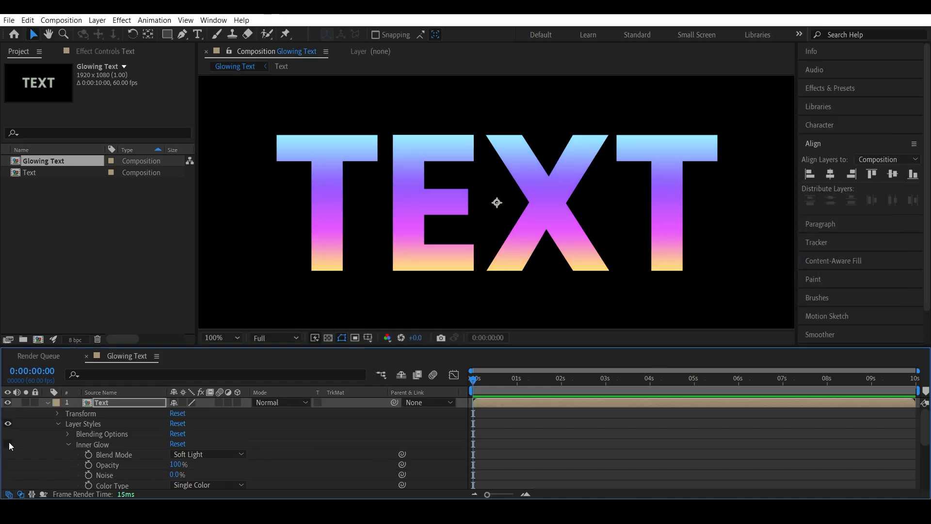
pyautogui.click(8, 443)
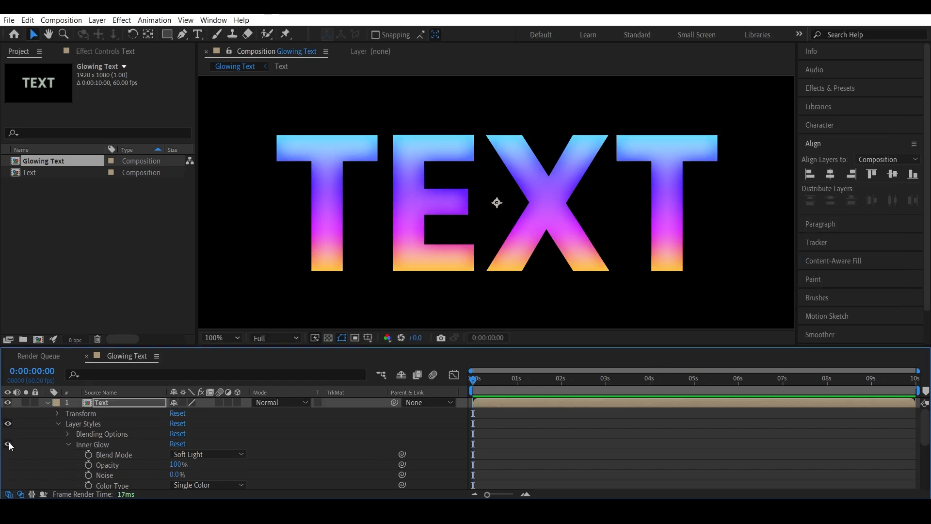
# Step: Pre-compose the Text layer, moving all attributes into a new composition named Text Precomp
pyautogui.click(57, 423)
pyautogui.click(47, 402)
pyautogui.click(132, 422)
pyautogui.rightClick(109, 399)
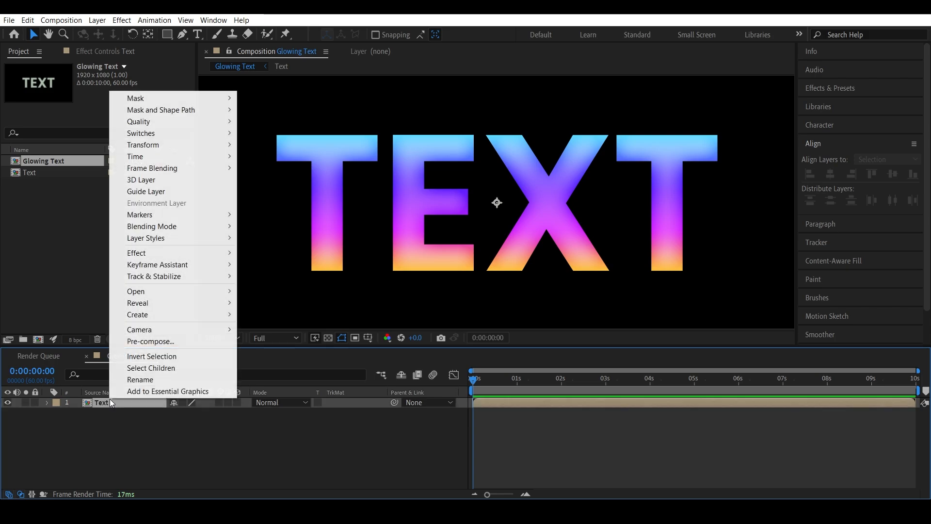
pyautogui.click(163, 342)
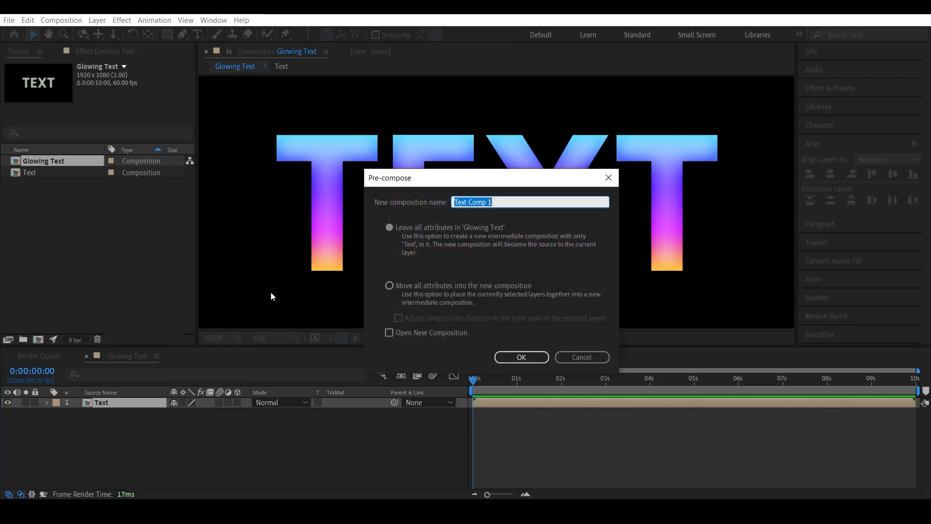
pyautogui.click(466, 286)
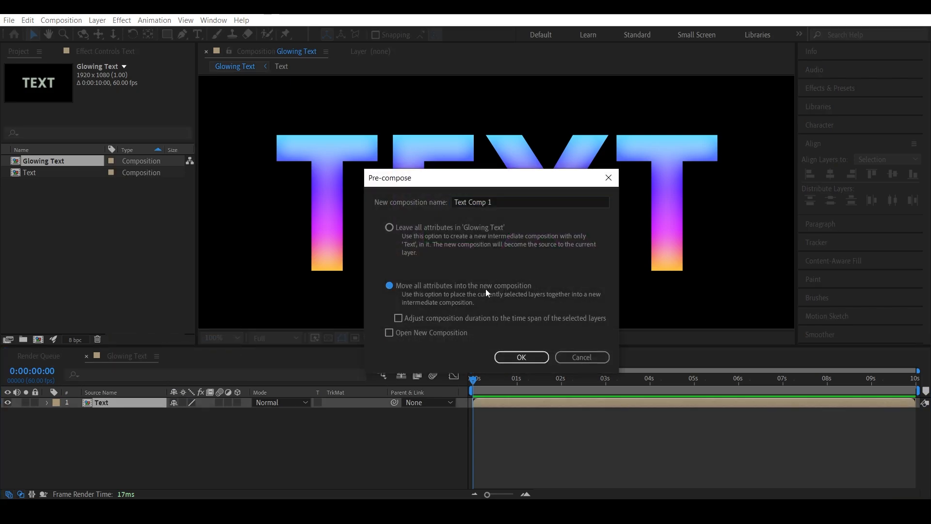
pyautogui.moveTo(508, 197); pyautogui.dragTo(469, 202)
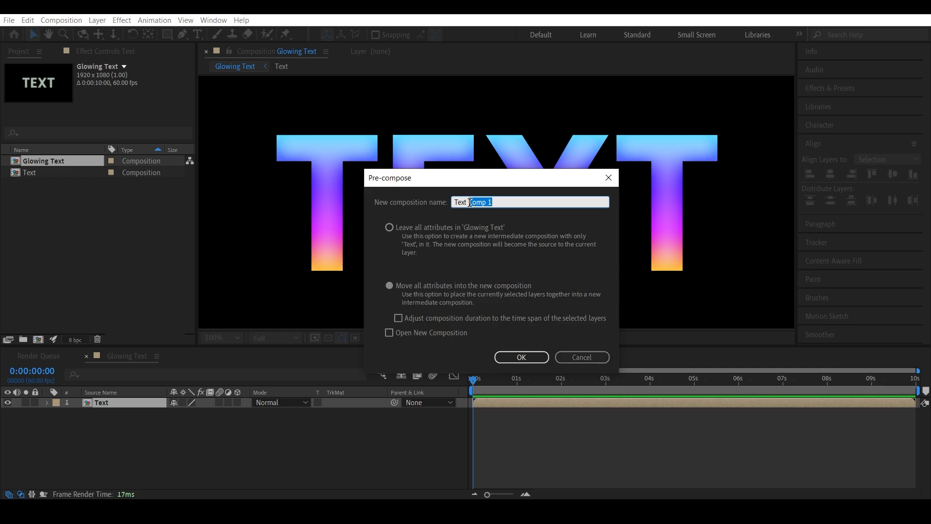
pyautogui.write('Precomp')
pyautogui.press('Return')
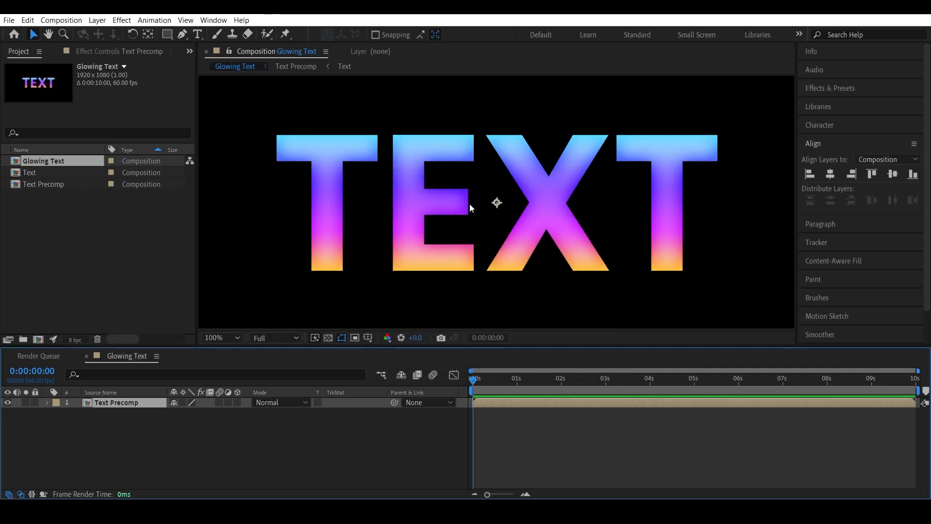
# Step: Make the Text Precomp layer a 3D layer
pyautogui.click(47, 403)
pyautogui.click(47, 402)
pyautogui.click(237, 406)
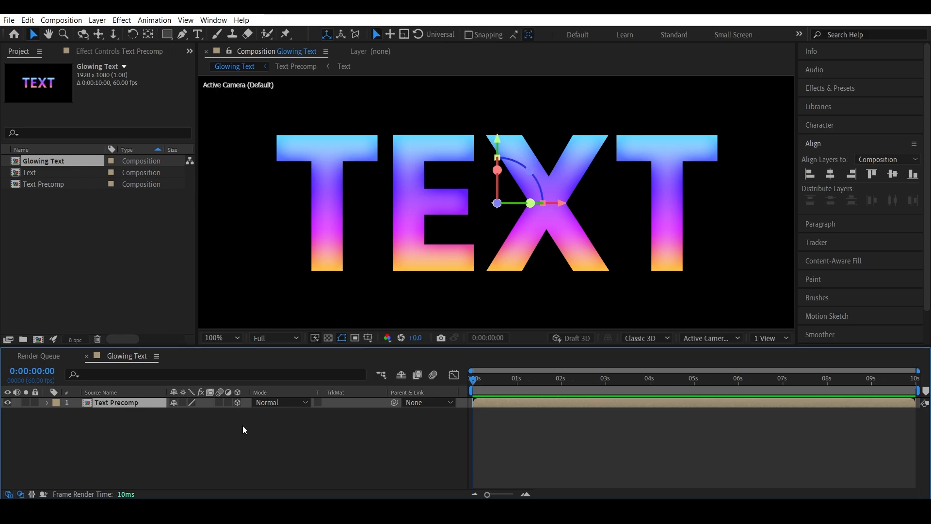
# Step: Add a new camera layer to the composition with the default Two-Node Camera 50mm settings
pyautogui.rightClick(242, 426)
pyautogui.moveTo(357, 299)
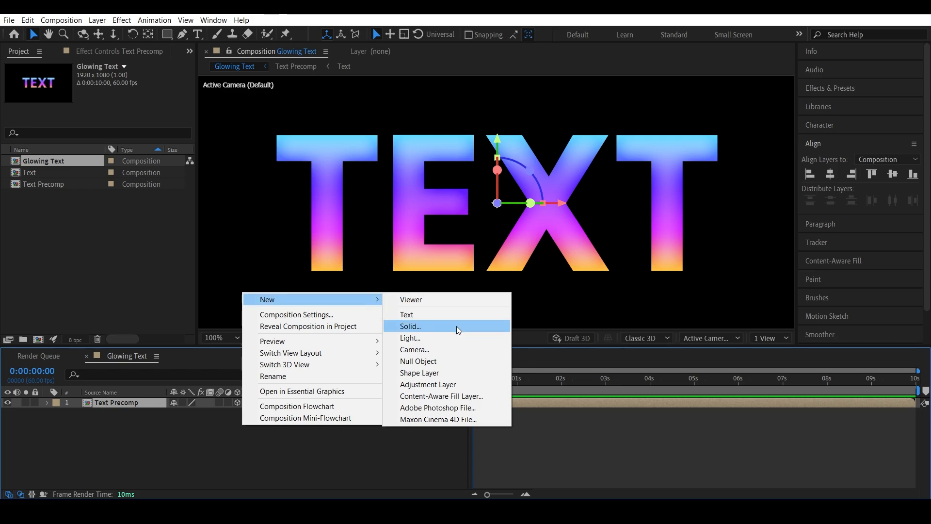
pyautogui.click(432, 350)
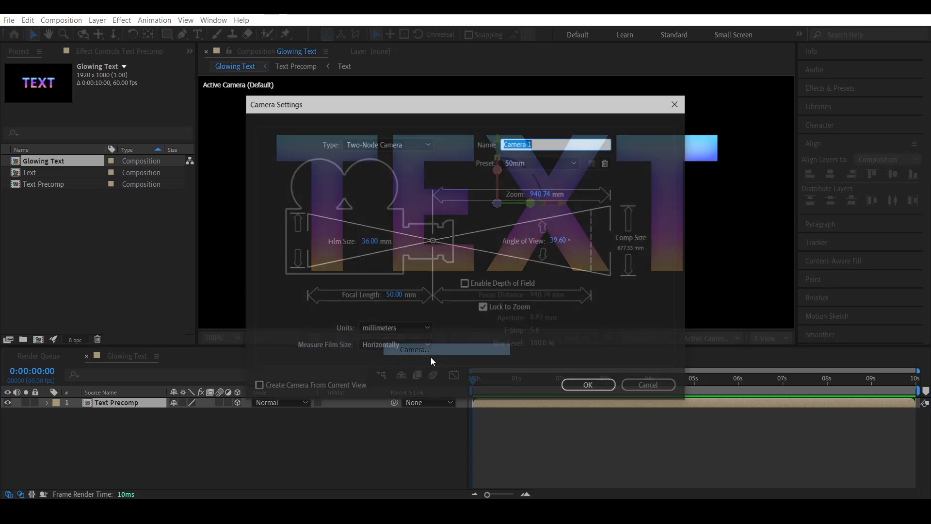
pyautogui.click(589, 386)
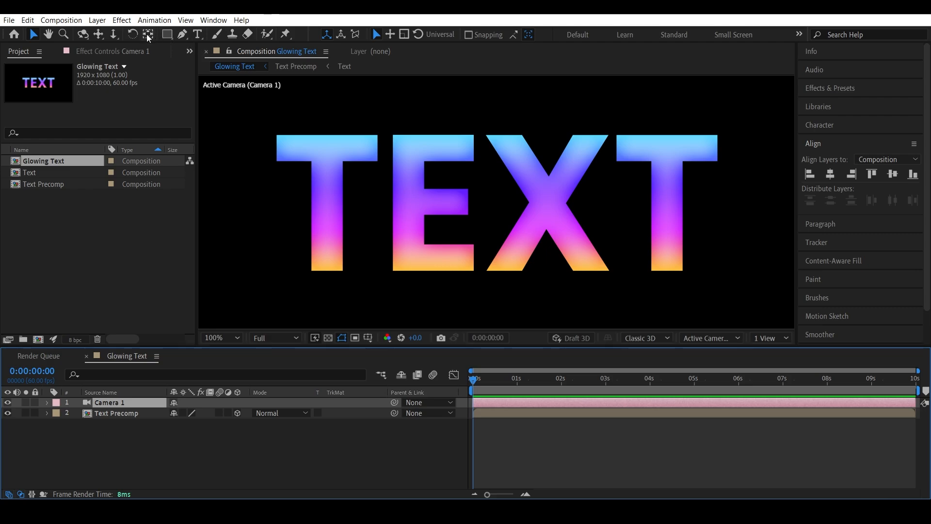
# Step: Orbit Camera 1 to view the text from the side and switch the viewer to the Right view
pyautogui.click(83, 34)
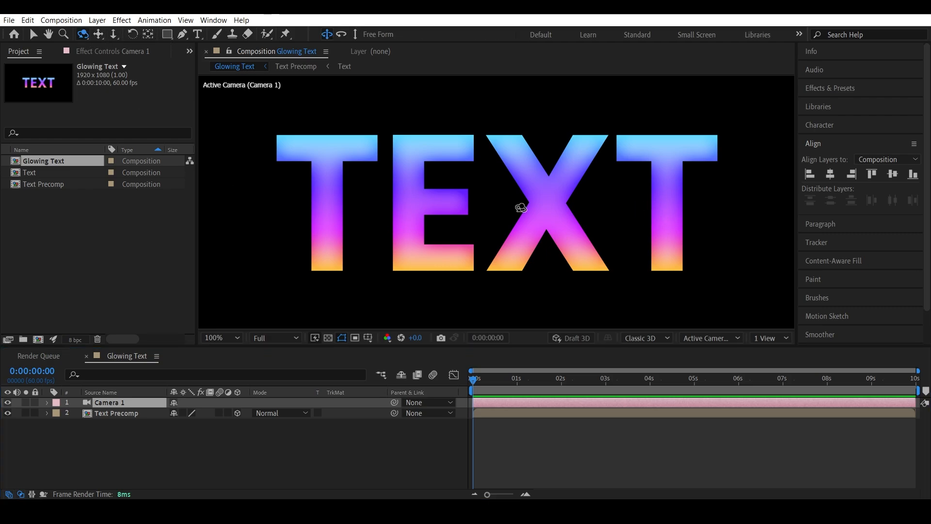
pyautogui.moveTo(562, 203); pyautogui.dragTo(389, 205)
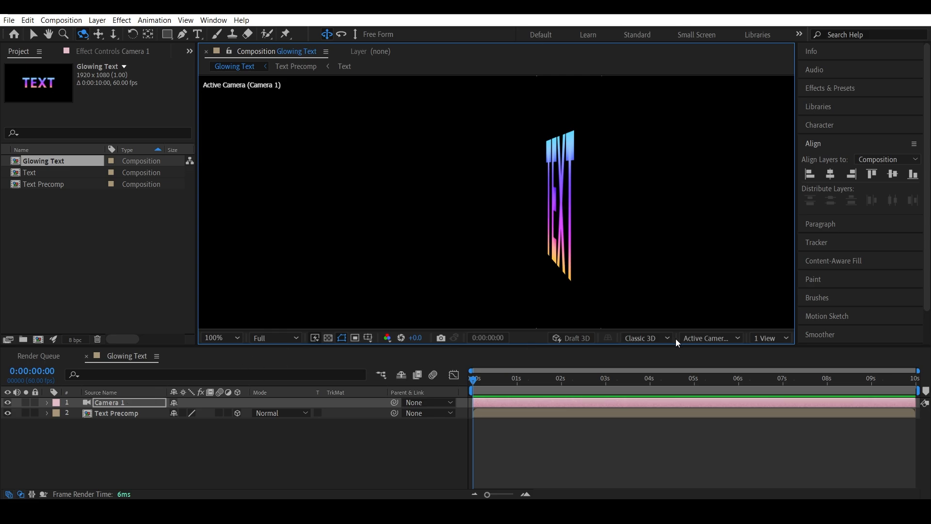
pyautogui.click(713, 338)
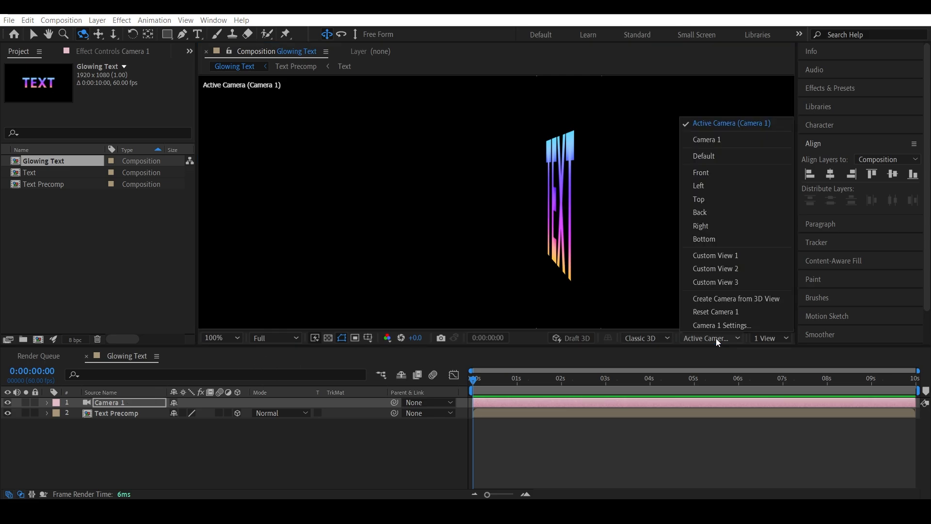
pyautogui.click(719, 226)
pyautogui.click(410, 474)
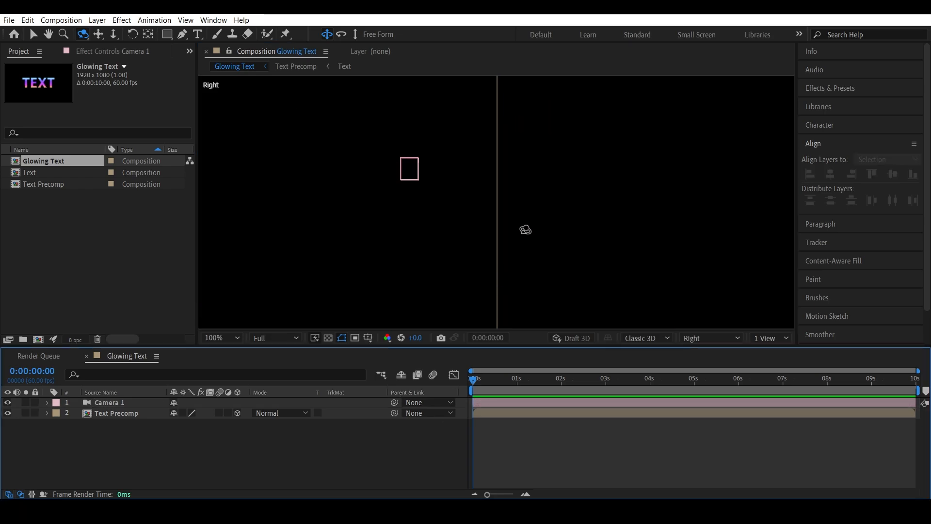
pyautogui.scroll(6, 523, 227)
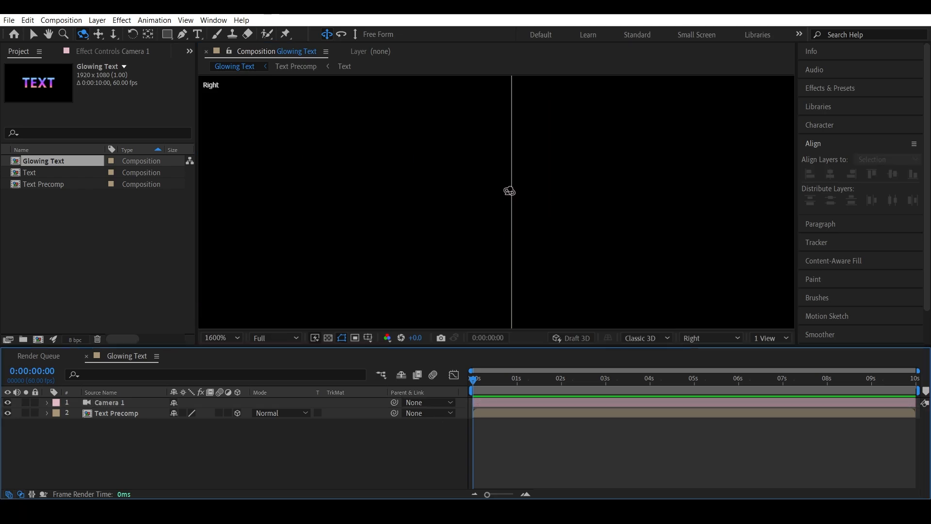
# Step: Hide the Camera 1 layer and reveal the Position property of the Text Precomp layer
pyautogui.click(108, 403)
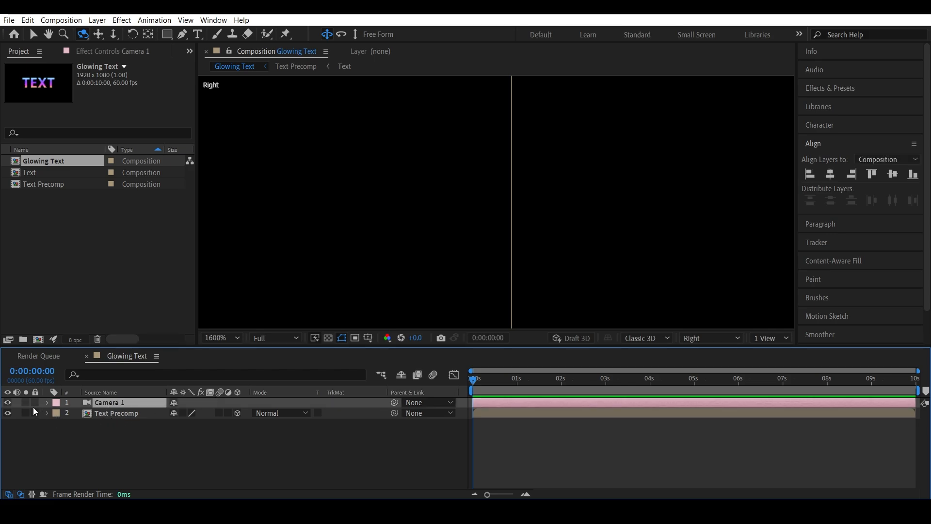
pyautogui.click(7, 403)
pyautogui.click(215, 446)
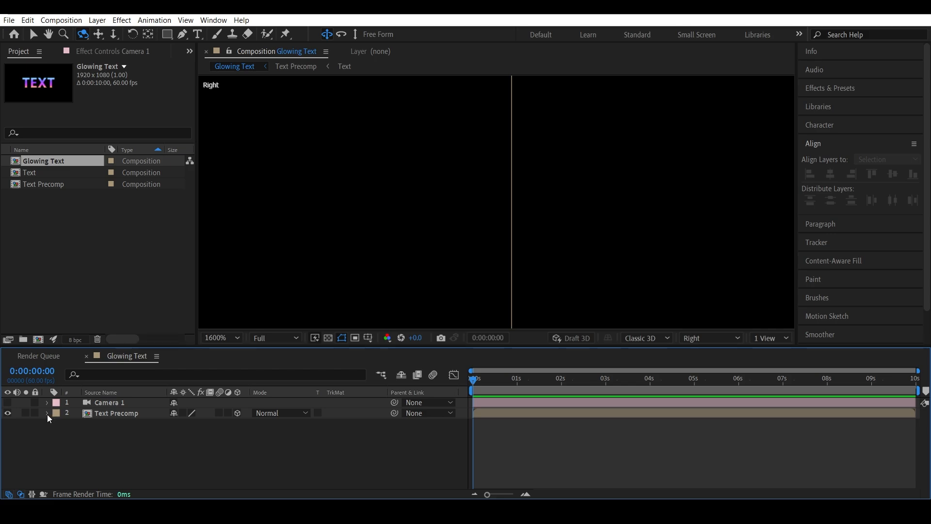
pyautogui.click(104, 414)
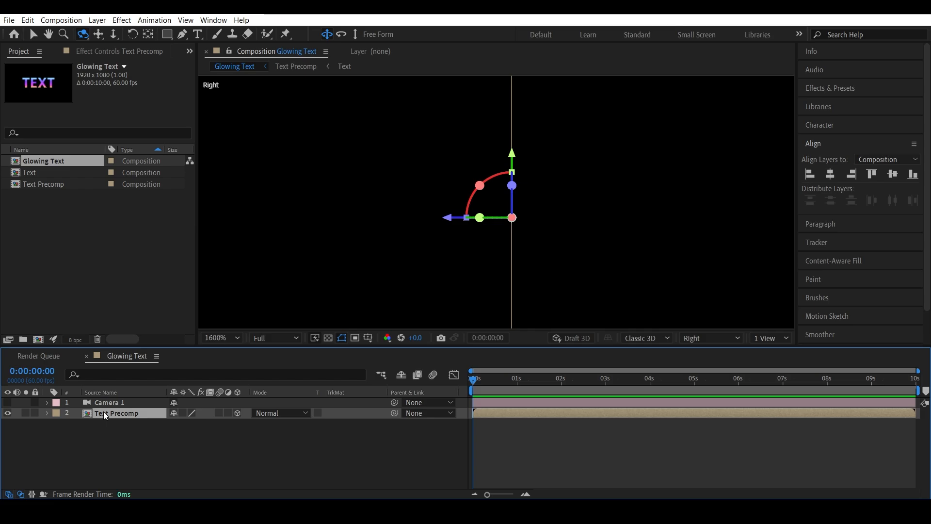
pyautogui.press('p')
pyautogui.moveTo(178, 423); pyautogui.dragTo(223, 437)
pyautogui.hotkey('ctrl', 'z')
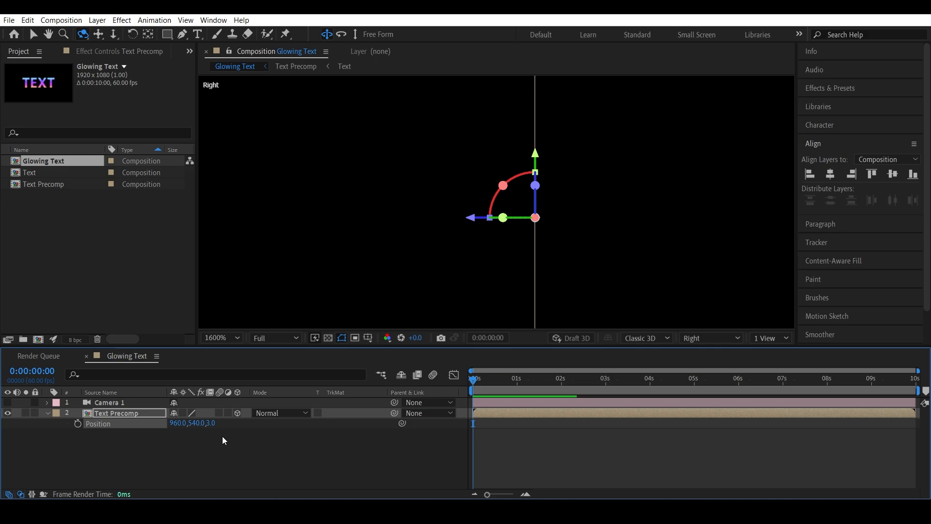
pyautogui.hotkey('ctrl', 'z')
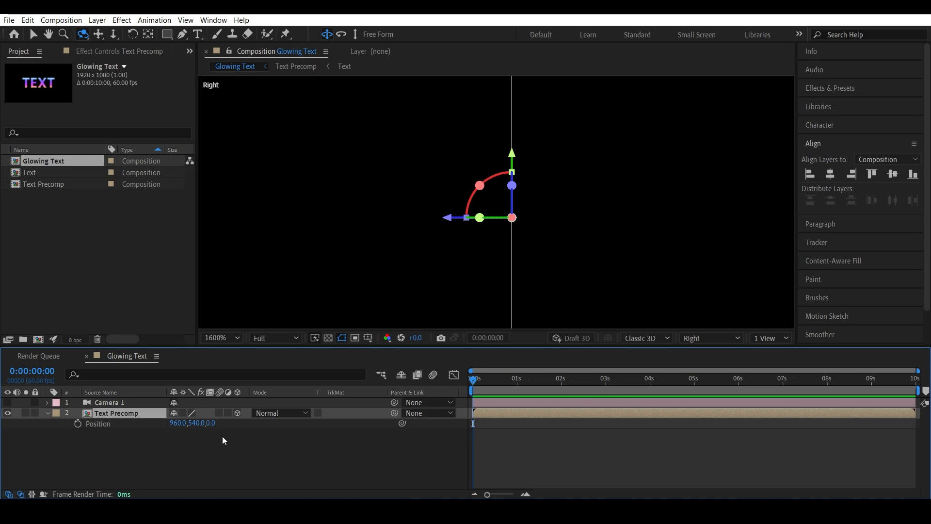
# Step: Separate the Position dimensions of the Text Precomp layer into X, Y and Z Position
pyautogui.rightClick(106, 427)
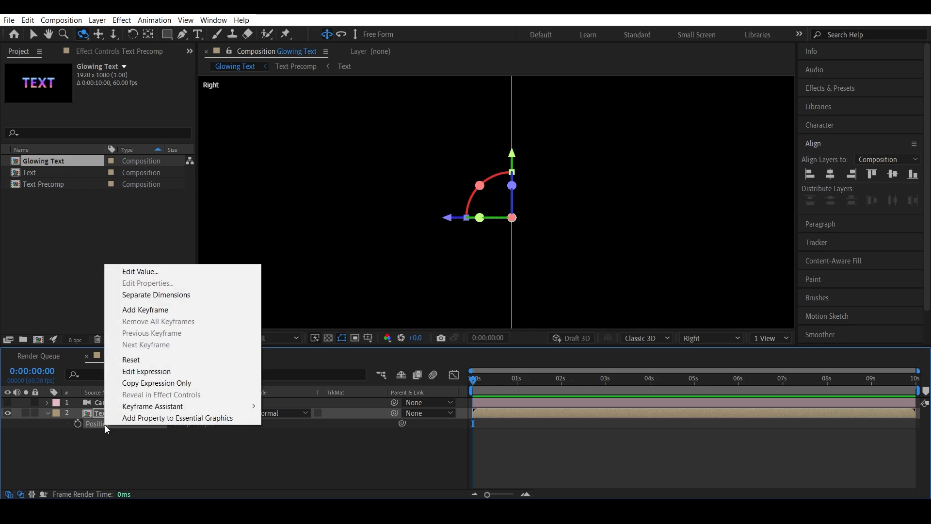
pyautogui.click(178, 295)
pyautogui.click(102, 458)
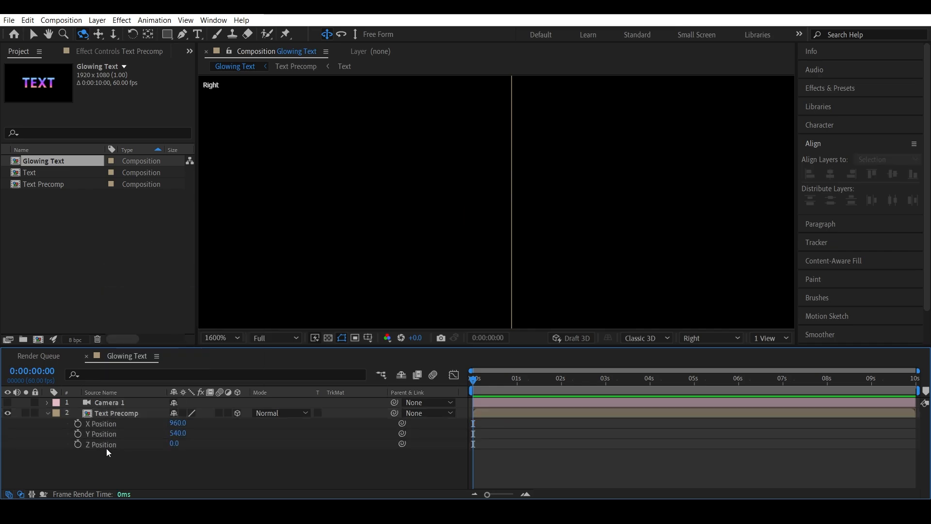
pyautogui.click(104, 444)
pyautogui.click(110, 436)
pyautogui.click(109, 425)
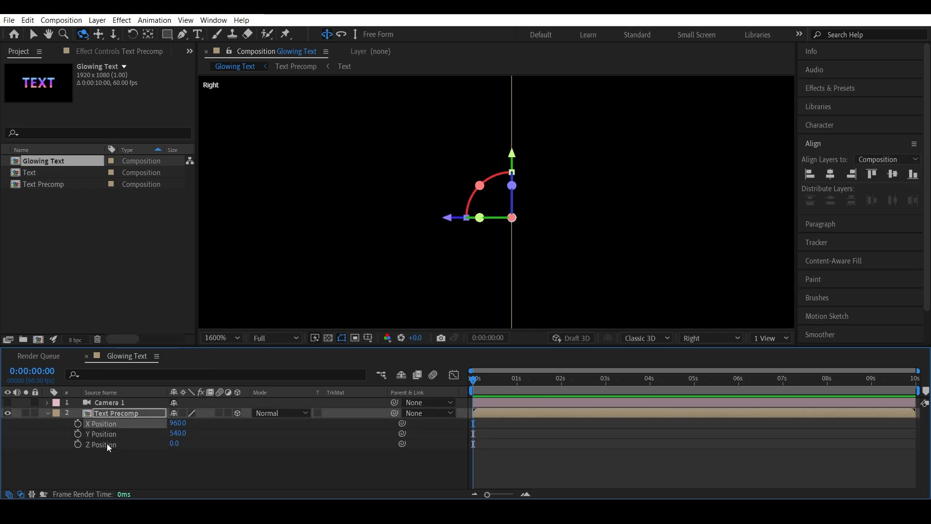
pyautogui.click(108, 446)
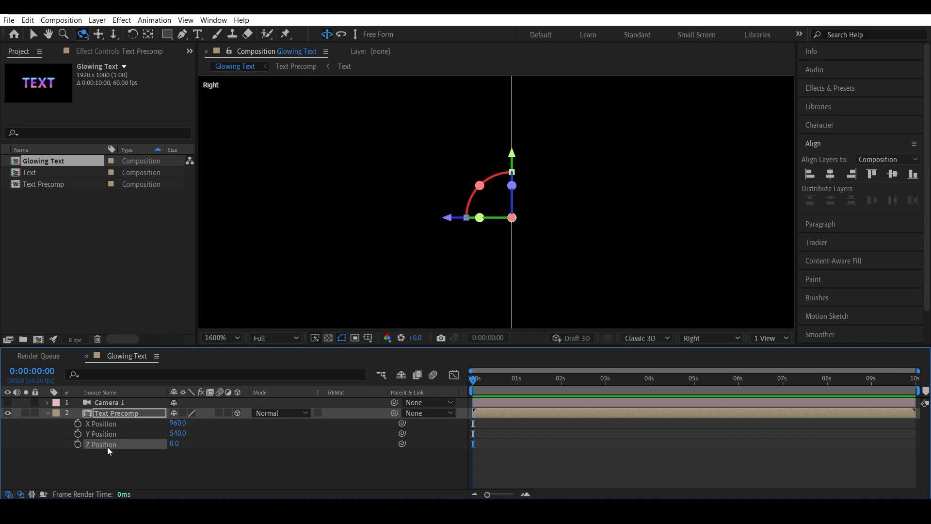
# Step: Add an expression to the Z Position so it equals the layer index
pyautogui.keyDown('alt'); pyautogui.click(78, 446); pyautogui.keyUp('alt')
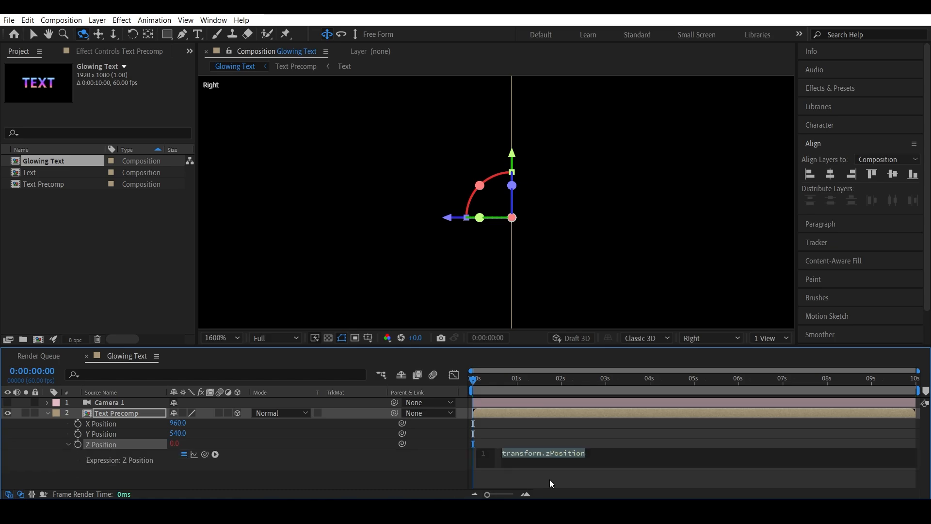
pyautogui.write('ide')
pyautogui.press('BackSpace')
pyautogui.press('BackSpace')
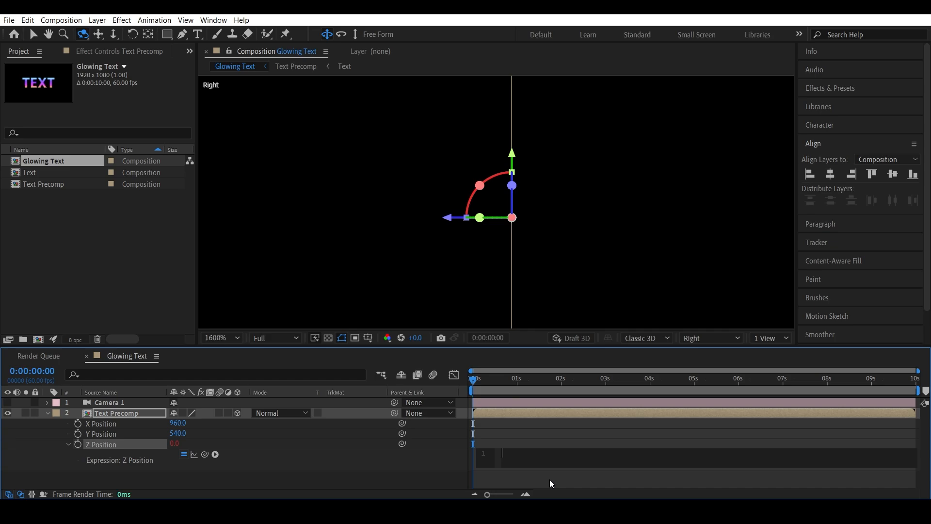
pyautogui.write('ndex')
pyautogui.press('Return')
pyautogui.click(445, 479)
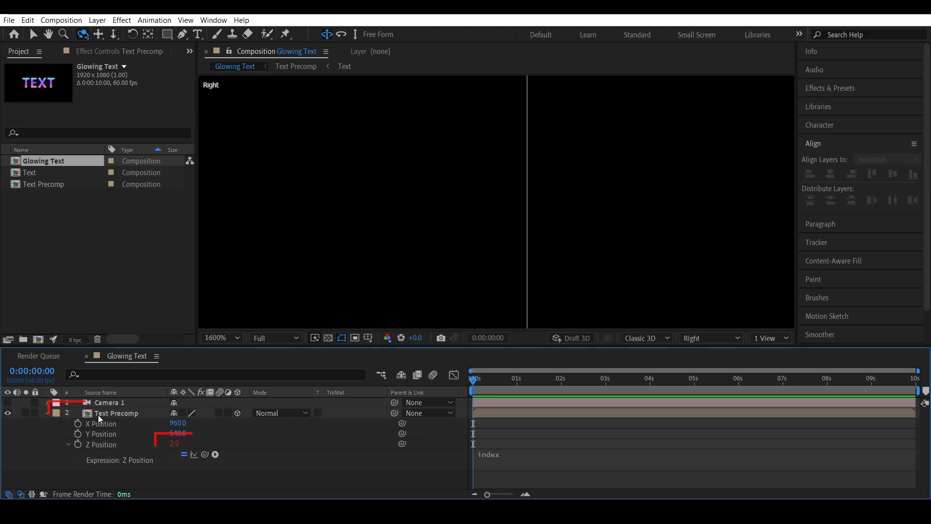
# Step: Duplicate the Text Precomp layer repeatedly to stack dozens of copies in depth
pyautogui.click(47, 412)
pyautogui.click(103, 414)
pyautogui.hotkey('ctrl', 'd')
pyautogui.hotkey('ctrl', 'd')
pyautogui.hotkey('ctrl', 'd')
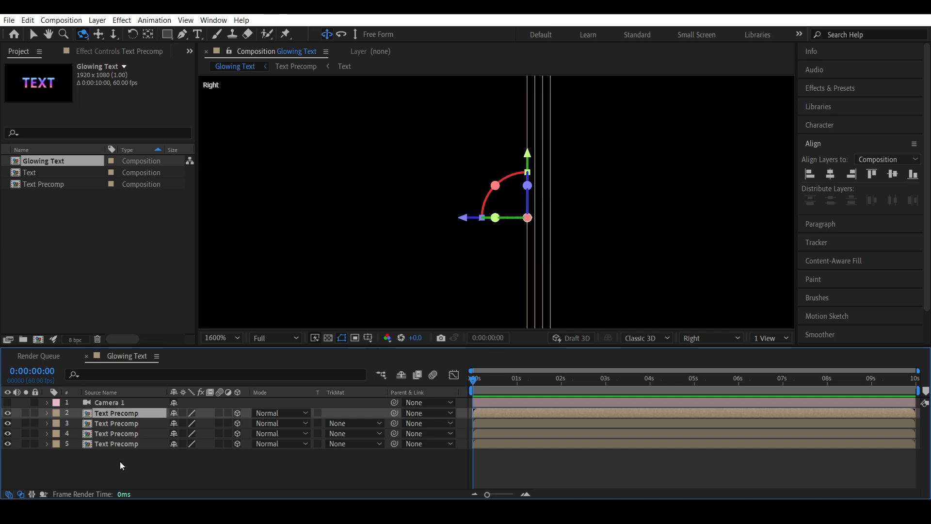
pyautogui.press('v')
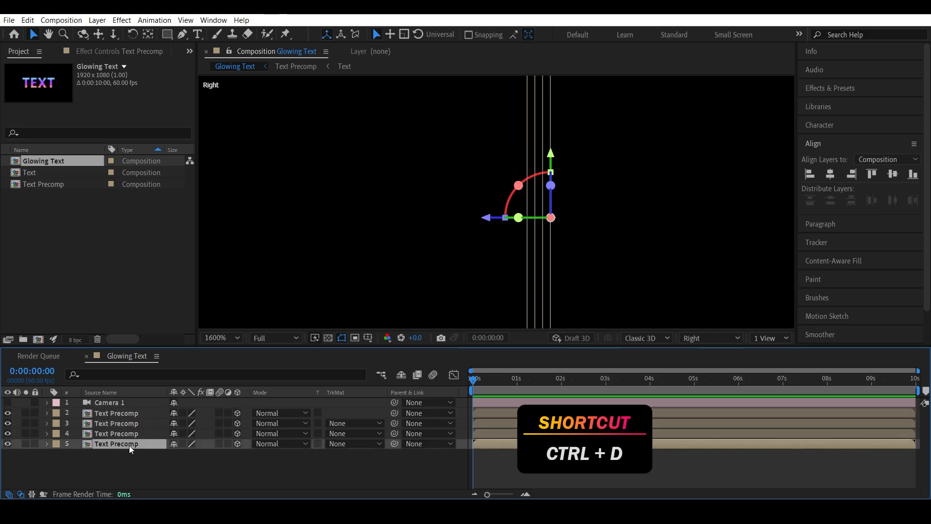
pyautogui.hotkey('ctrl', 'd')
pyautogui.hotkey('ctrl', 'd')
pyautogui.hotkey('ctrl', 'd')
pyautogui.hotkey('ctrl', 'd')
pyautogui.hotkey('ctrl', 'd')
pyautogui.hotkey('ctrl', 'd')
pyautogui.hotkey('ctrl', 'd')
pyautogui.hotkey('ctrl', 'd')
pyautogui.hotkey('ctrl', 'd')
pyautogui.hotkey('ctrl', 'd')
pyautogui.hotkey('ctrl', 'd')
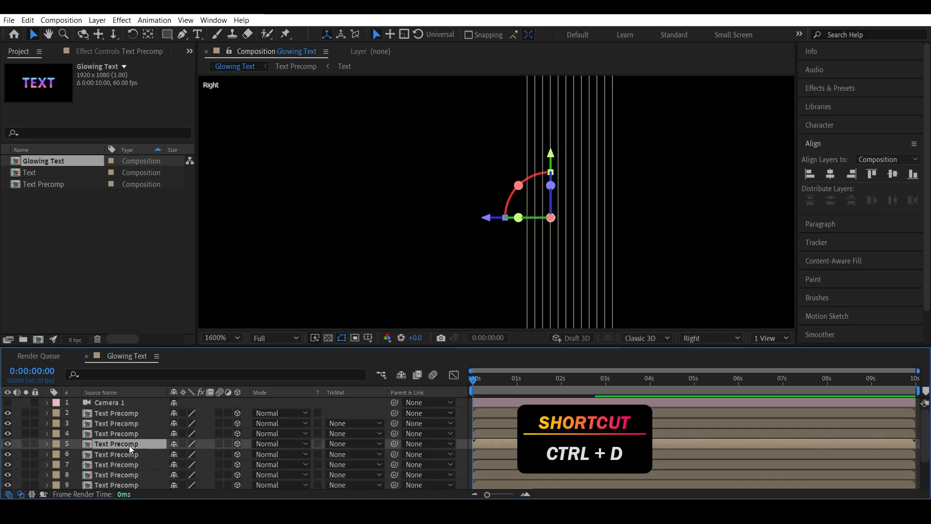
pyautogui.hotkey('ctrl', 'd')
pyautogui.hotkey('ctrl', 'd')
pyautogui.hotkey('ctrl', 'd')
pyautogui.hotkey('ctrl', 'd')
pyautogui.hotkey('ctrl', 'd')
pyautogui.hotkey('ctrl', 'd')
pyautogui.hotkey('ctrl', 'd')
pyautogui.hotkey('ctrl', 'd')
pyautogui.hotkey('ctrl', 'd')
pyautogui.hotkey('ctrl', 'd')
pyautogui.hotkey('ctrl', 'd')
pyautogui.hotkey('ctrl', 'd')
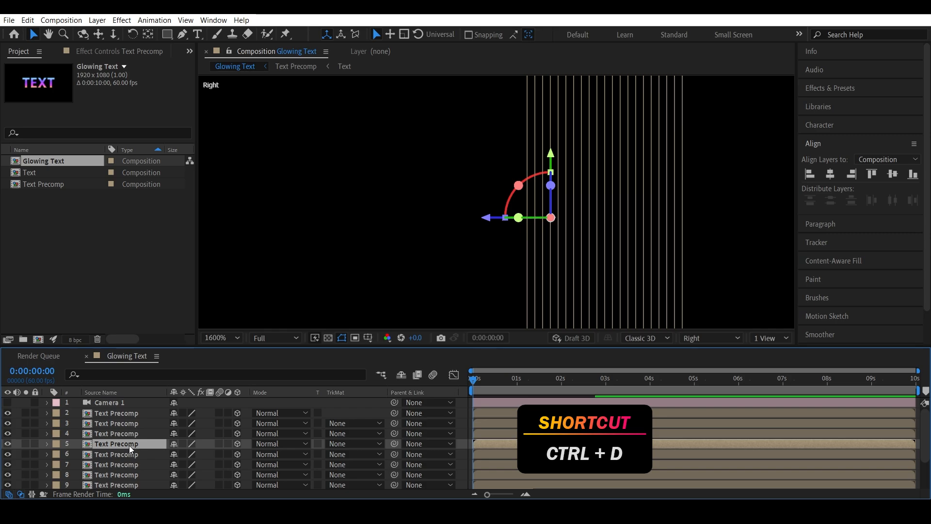
pyautogui.hotkey('ctrl', 'd')
pyautogui.hotkey('ctrl', 'd')
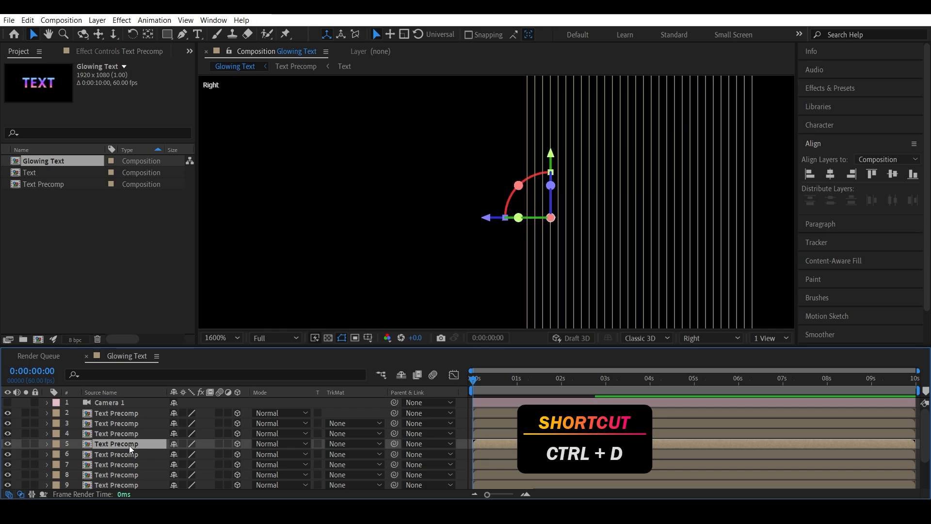
pyautogui.scroll(-8, 129, 446)
pyautogui.click(120, 482)
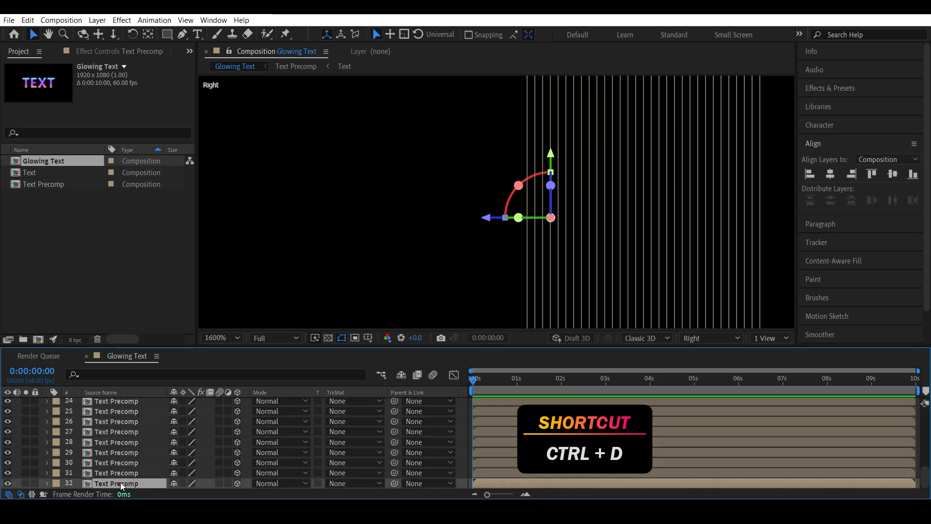
pyautogui.hotkey('ctrl', 'd')
pyautogui.hotkey('ctrl', 'd')
pyautogui.hotkey('ctrl', 'd')
pyautogui.hotkey('ctrl', 'd')
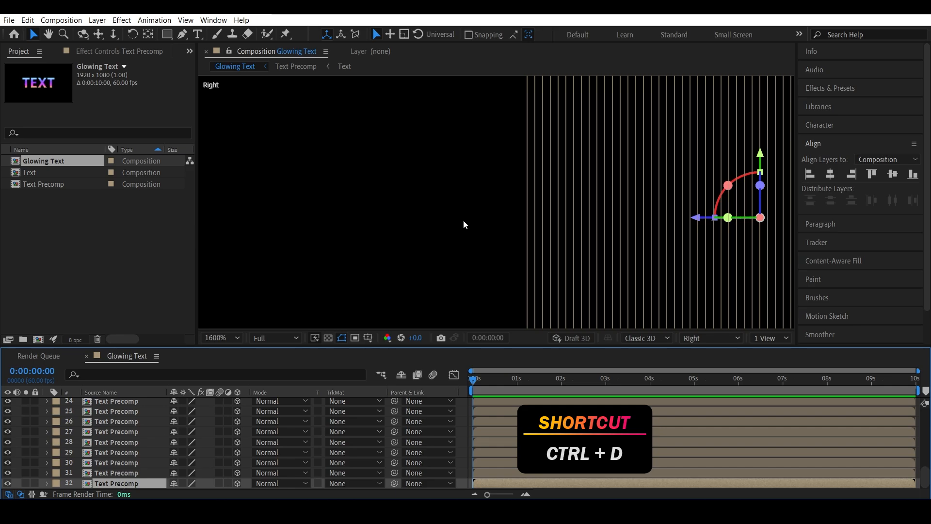
pyautogui.press(',')
pyautogui.scroll(-3, 120, 463)
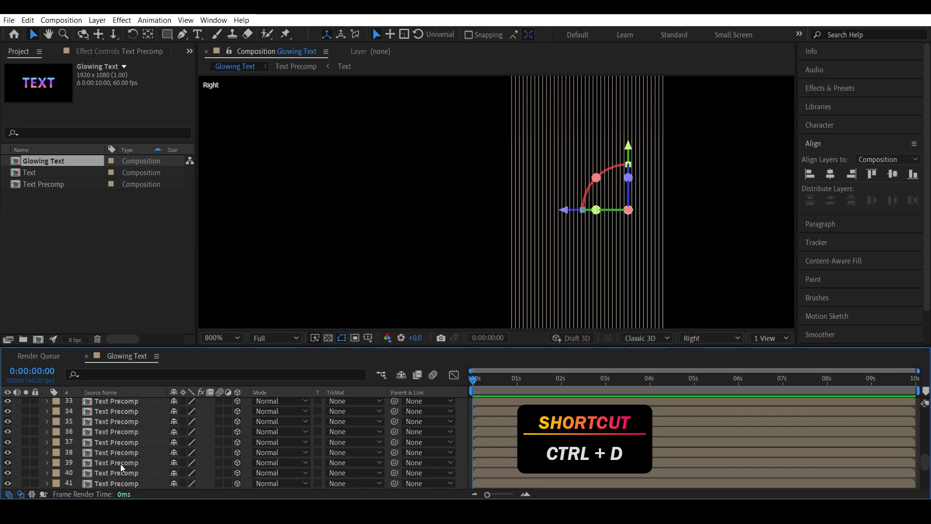
pyautogui.click(126, 482)
pyautogui.hotkey('ctrl', 'd')
pyautogui.hotkey('ctrl', 'd')
pyautogui.hotkey('ctrl', 'd')
pyautogui.hotkey('ctrl', 'd')
pyautogui.hotkey('ctrl', 'd')
pyautogui.hotkey('ctrl', 'd')
pyautogui.hotkey('ctrl', 'd')
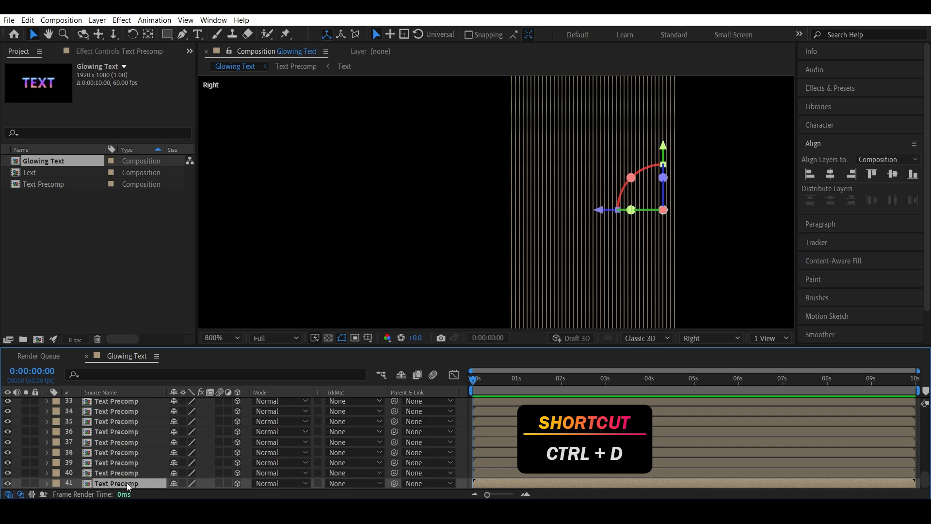
pyautogui.hotkey('ctrl', 'd')
pyautogui.hotkey('ctrl', 'd')
pyautogui.hotkey('ctrl', 'd')
pyautogui.hotkey('ctrl', 'd')
pyautogui.hotkey('ctrl', 'd')
pyautogui.hotkey('ctrl', 'd')
pyautogui.hotkey('ctrl', 'd')
pyautogui.hotkey('ctrl', 'd')
pyautogui.hotkey('ctrl', 'd')
pyautogui.hotkey('ctrl', 'd')
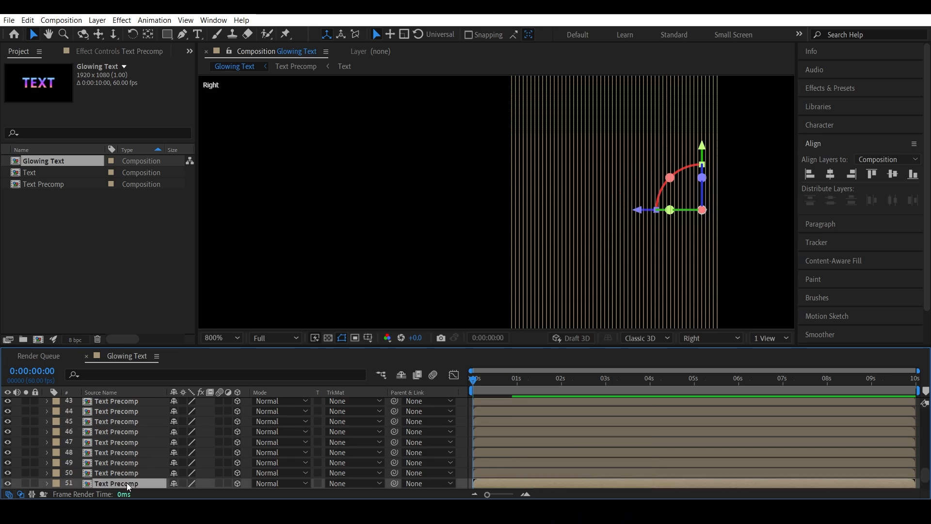
pyautogui.scroll(-1, 127, 482)
pyautogui.hotkey('ctrl', 'd')
pyautogui.hotkey('ctrl', 'd')
pyautogui.hotkey('ctrl', 'd')
pyautogui.hotkey('ctrl', 'd')
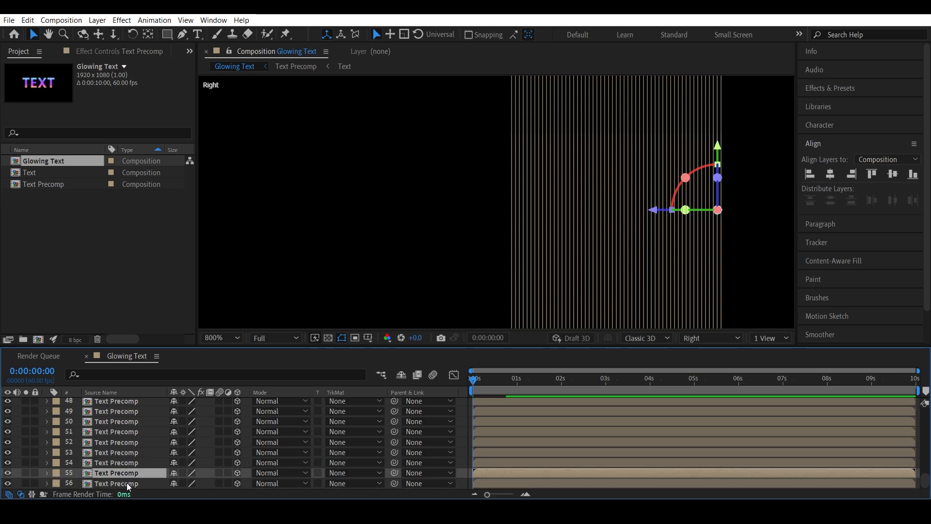
pyautogui.scroll(-6, 442, 240)
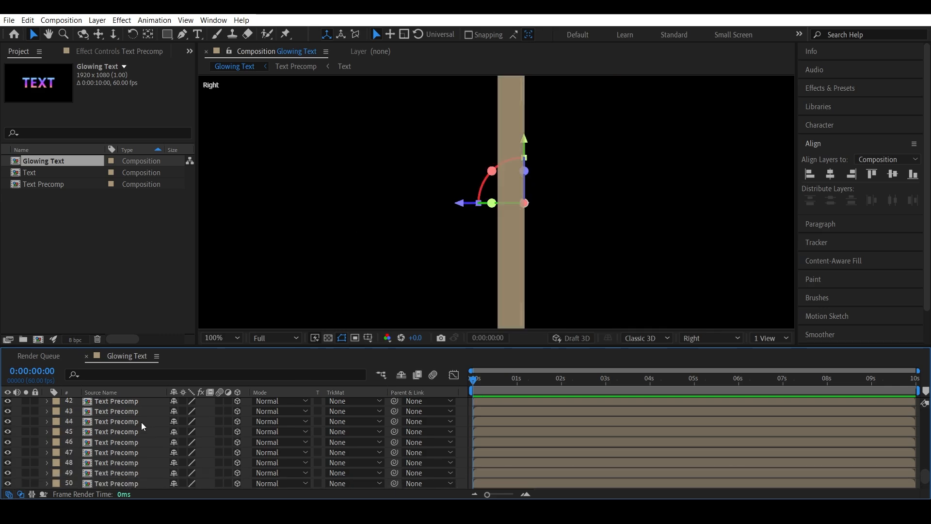
# Step: Show the Camera 1 layer again and switch the viewer back to the Active Camera view
pyautogui.scroll(15, 141, 422)
pyautogui.click(119, 403)
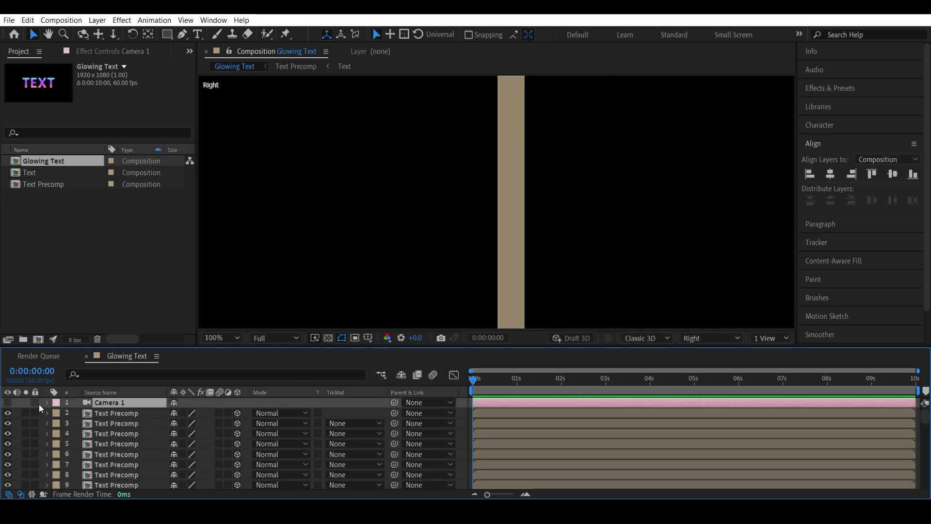
pyautogui.click(8, 402)
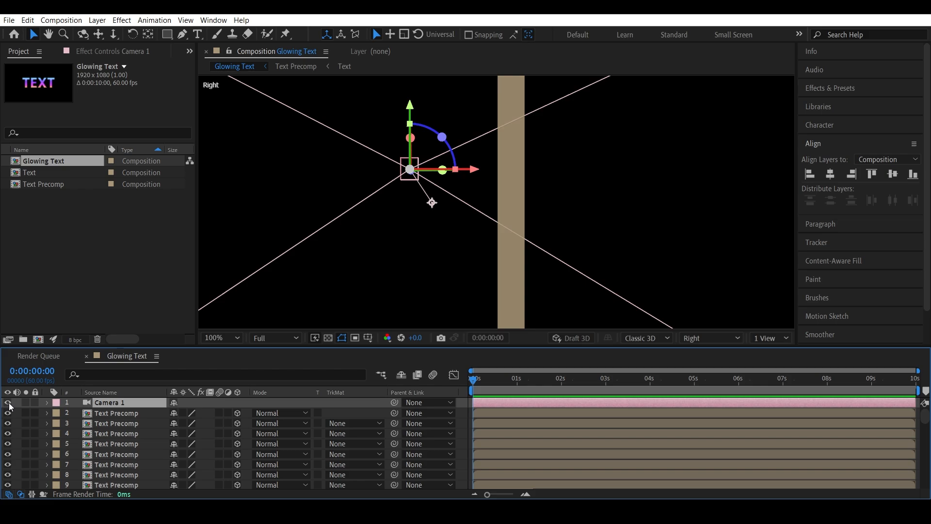
pyautogui.click(712, 339)
pyautogui.click(727, 124)
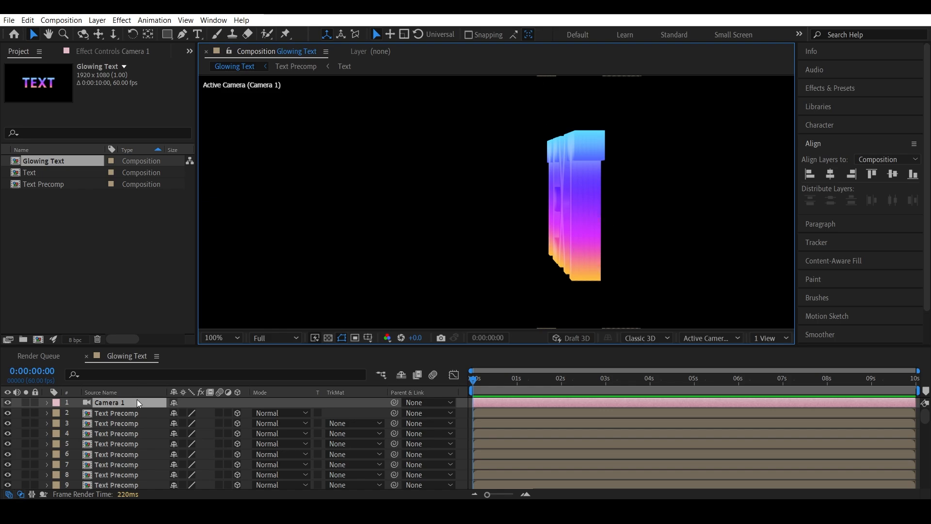
# Step: Hide the camera layer and add an Inner Glow layer style to the top Text Precomp layer
pyautogui.click(8, 402)
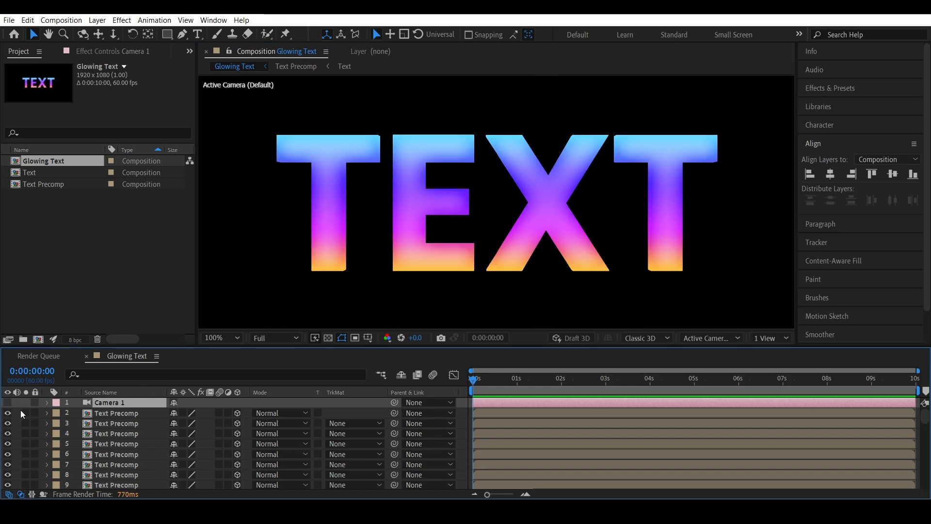
pyautogui.click(123, 414)
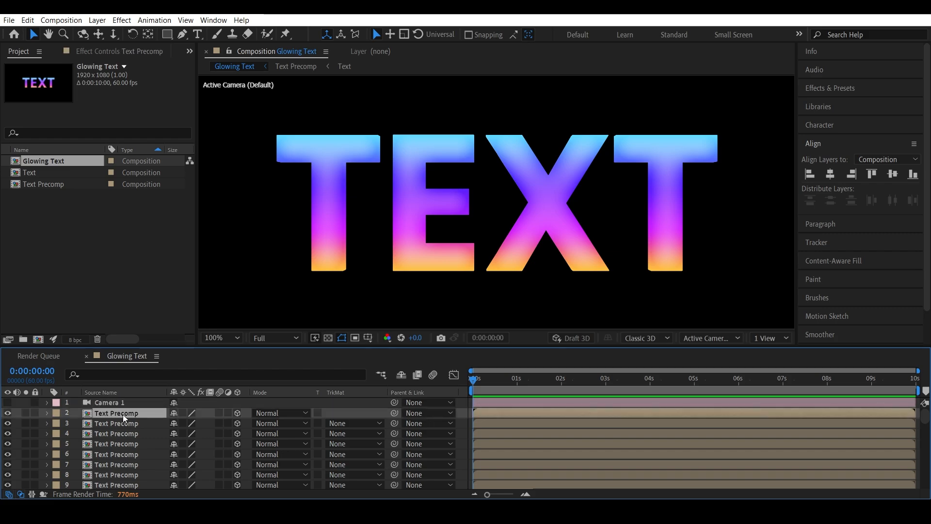
pyautogui.rightClick(123, 414)
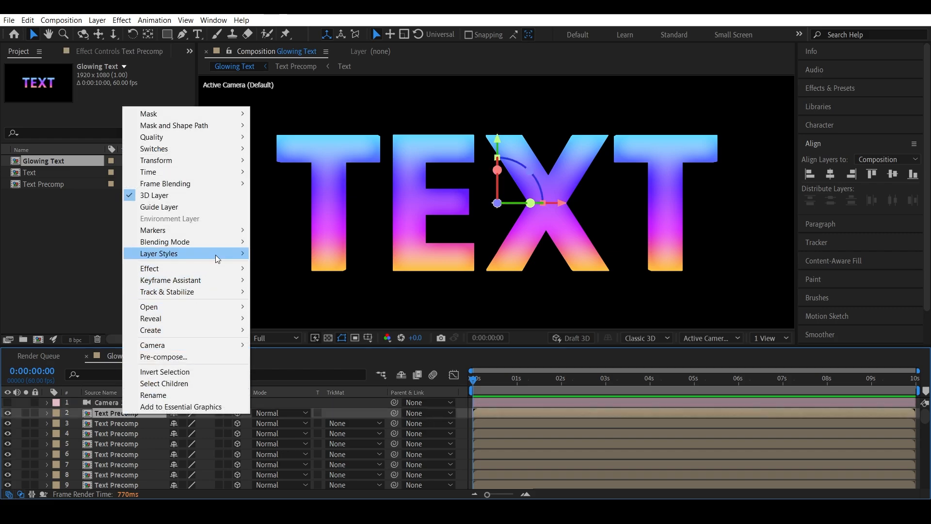
pyautogui.moveTo(215, 253)
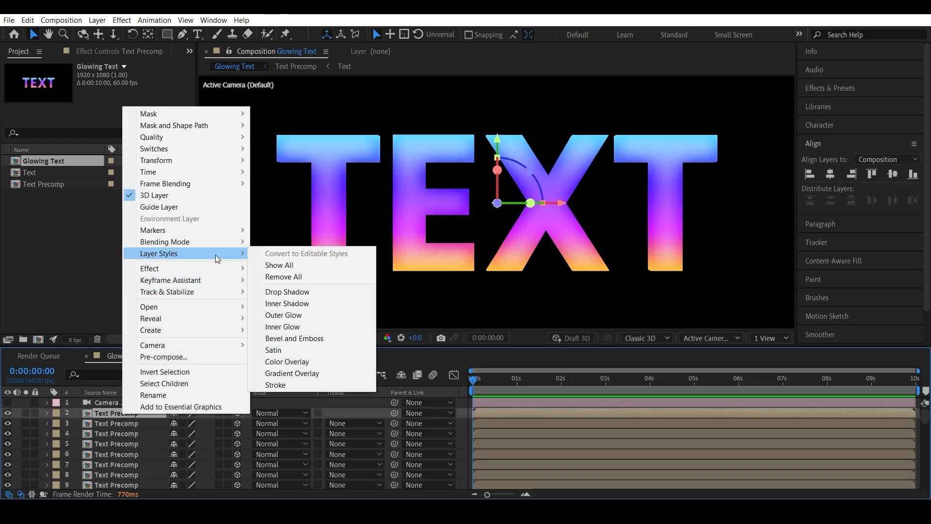
pyautogui.click(287, 331)
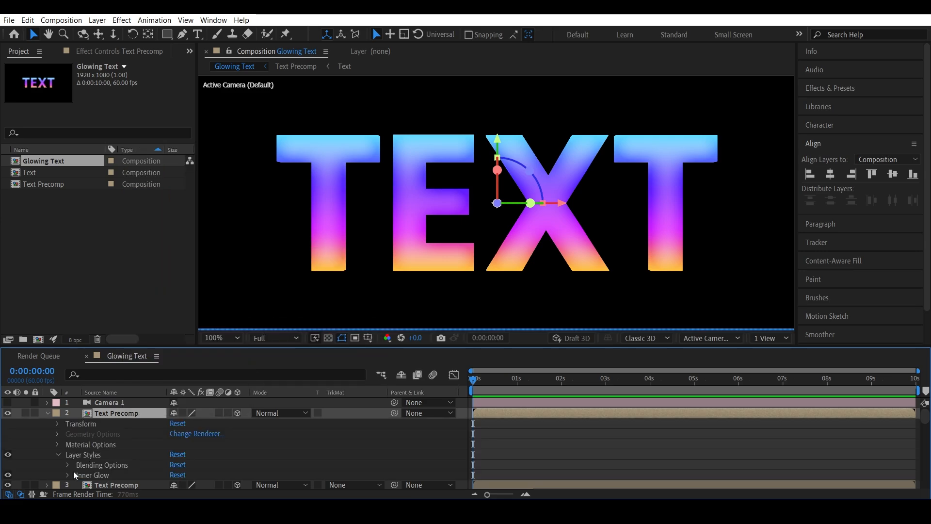
# Step: Set the Inner Glow color to white and its opacity to 50%
pyautogui.click(66, 474)
pyautogui.click(173, 455)
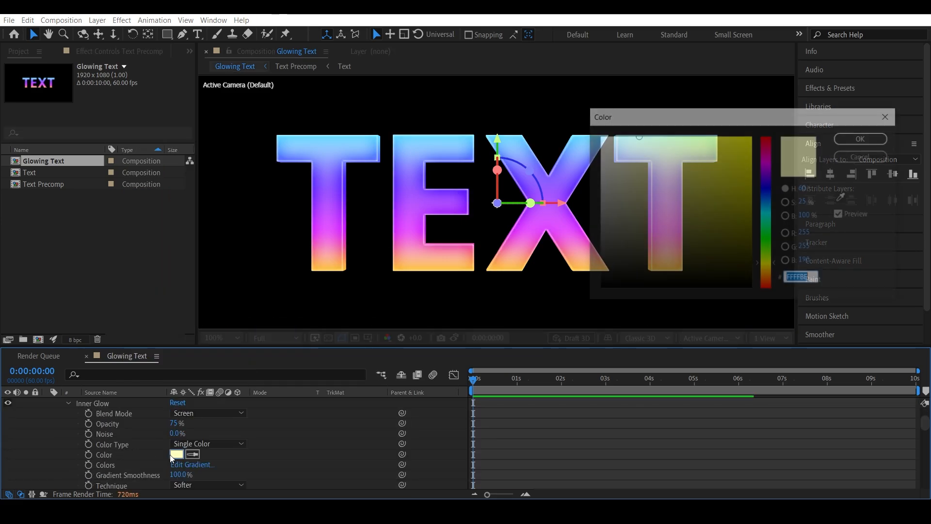
pyautogui.moveTo(639, 170); pyautogui.dragTo(598, 135)
pyautogui.click(856, 138)
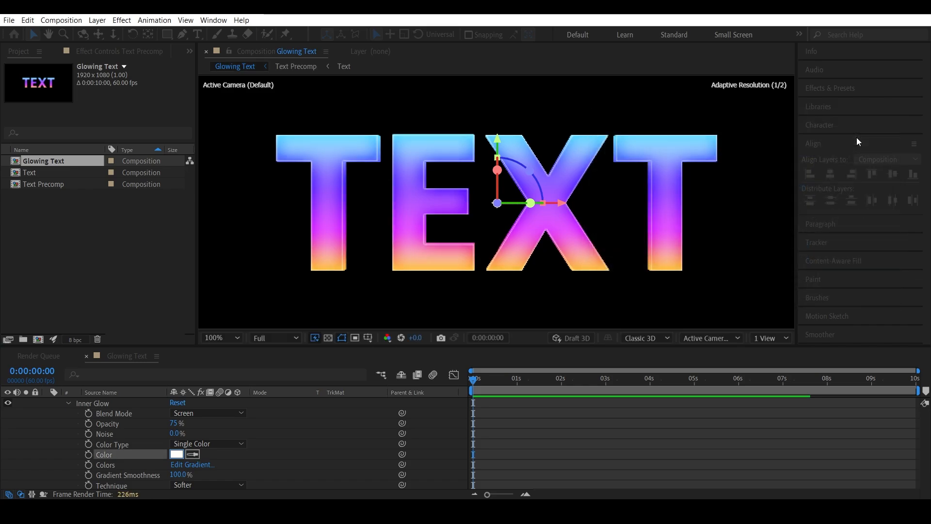
pyautogui.click(173, 423)
pyautogui.write('5')
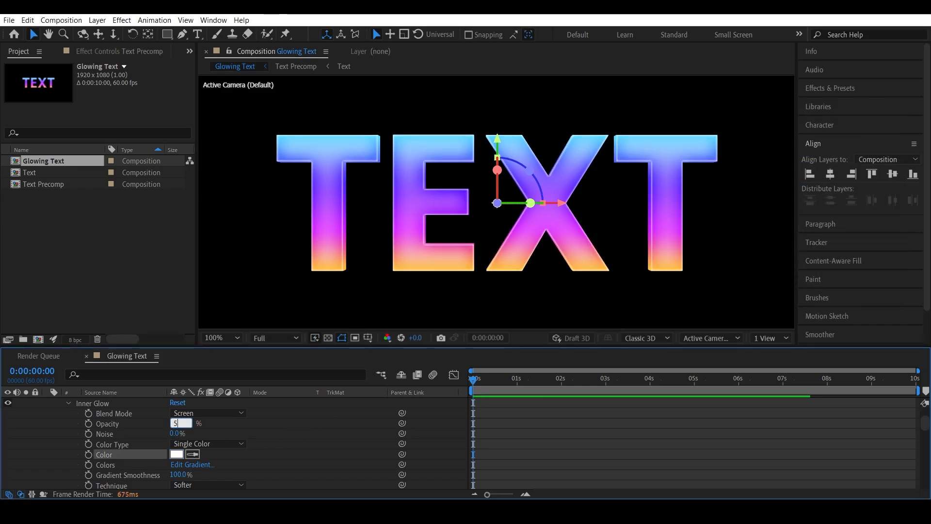
pyautogui.write('0')
pyautogui.press('Return')
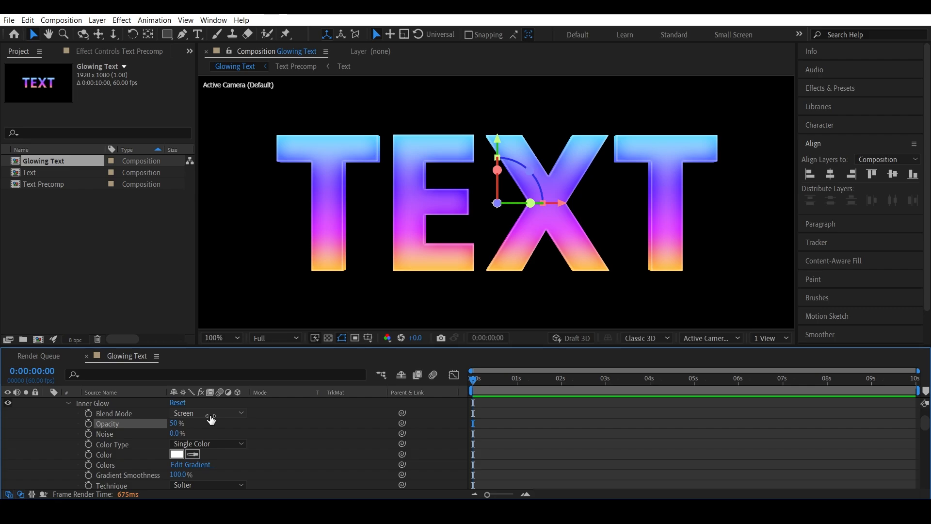
# Step: Show Camera 1 and orbit it to preview the stacked layers, then delete the camera layer
pyautogui.scroll(5, 63, 433)
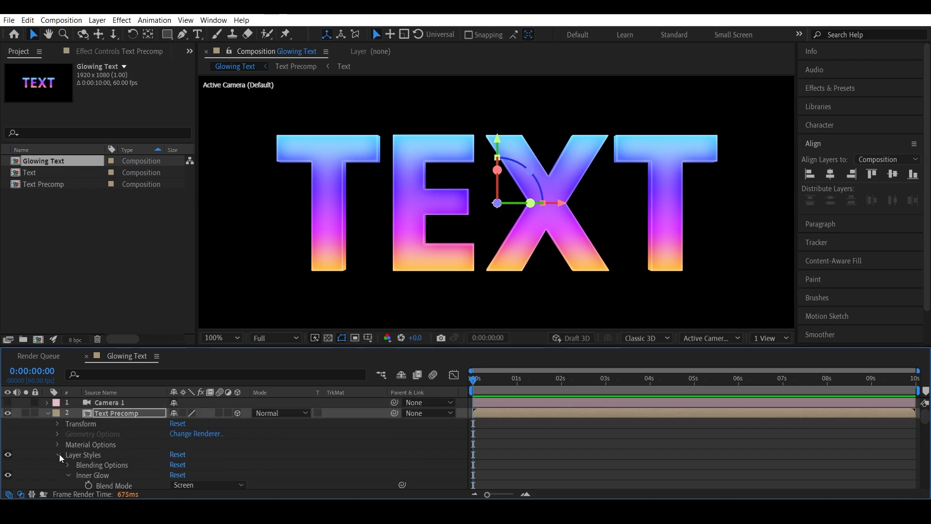
pyautogui.click(57, 454)
pyautogui.click(107, 402)
pyautogui.click(7, 402)
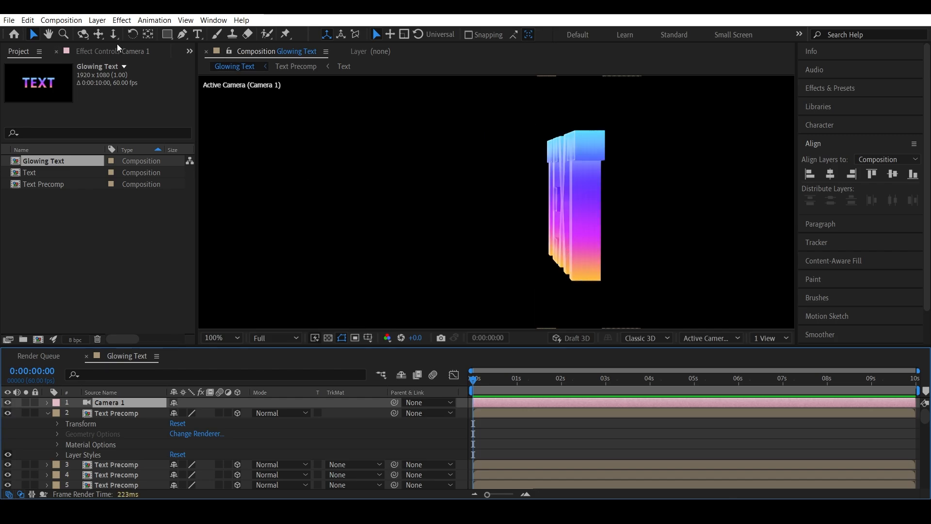
pyautogui.press('c')
pyautogui.moveTo(633, 232); pyautogui.dragTo(684, 228)
pyautogui.scroll(5, 684, 227)
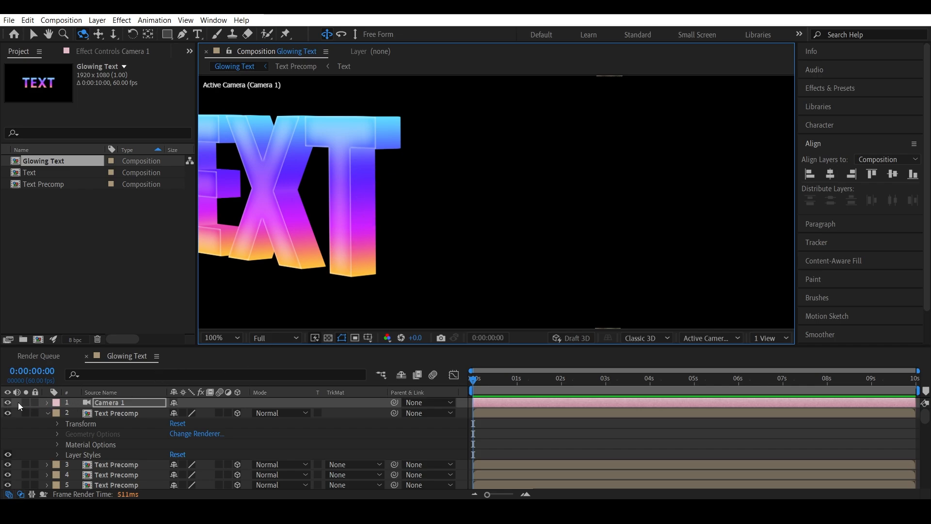
pyautogui.press('Delete')
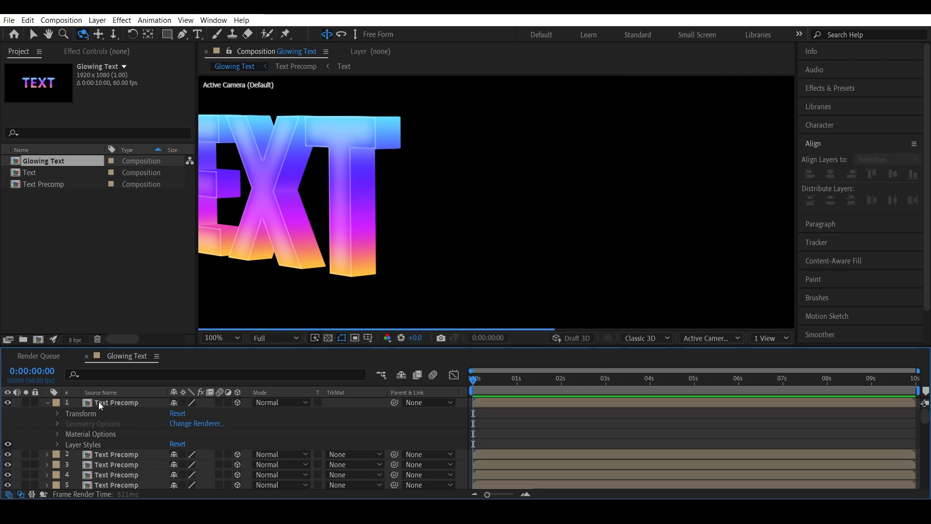
pyautogui.click(47, 403)
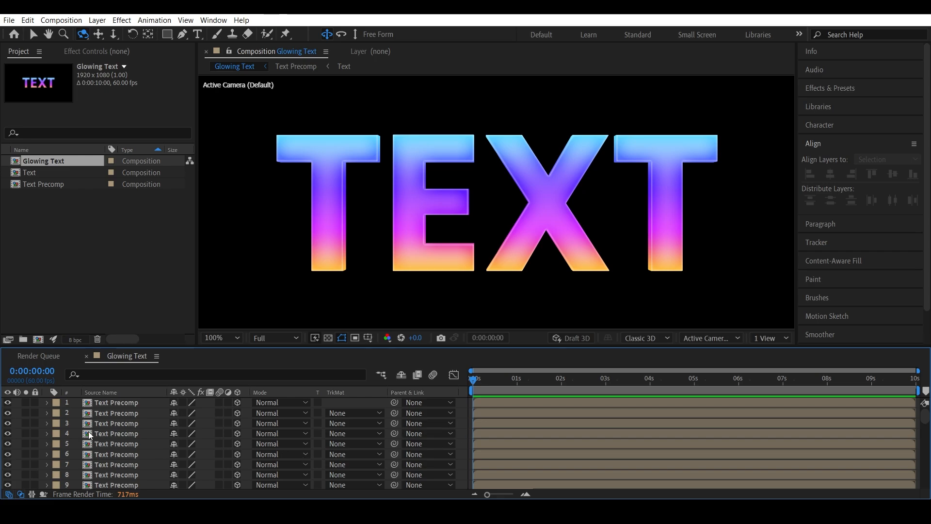
# Step: Select all Text Precomp layers and pre-compose them into a new composition named 3d Text
pyautogui.hotkey('ctrl', 'a')
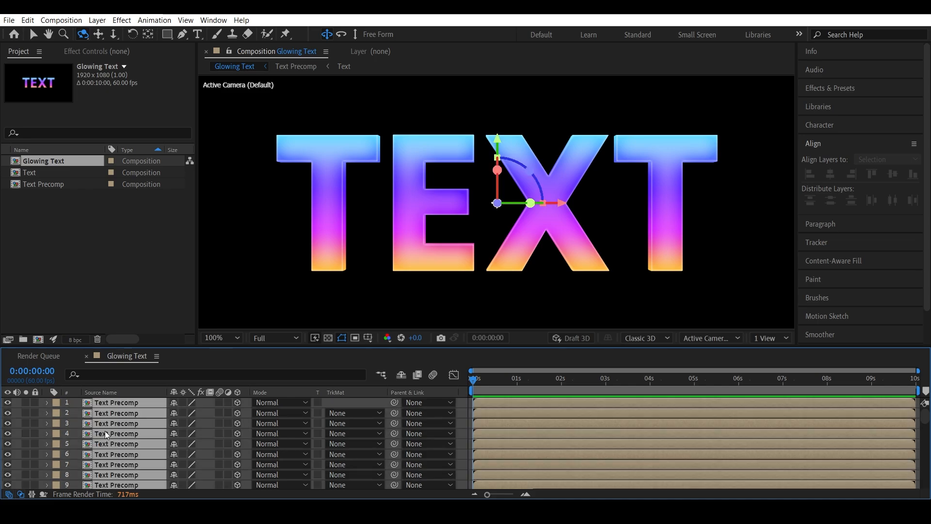
pyautogui.rightClick(112, 427)
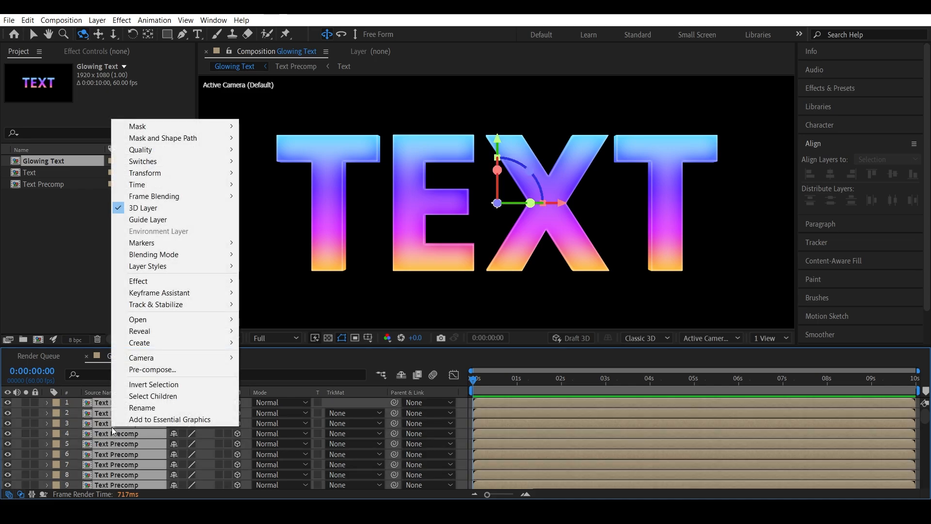
pyautogui.click(183, 368)
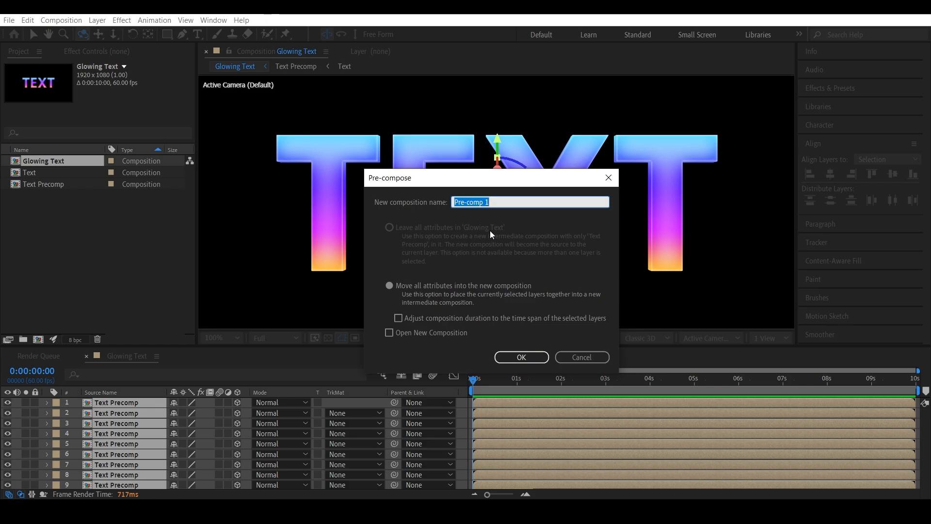
pyautogui.write('#D')
pyautogui.write(' Text')
pyautogui.press('Return')
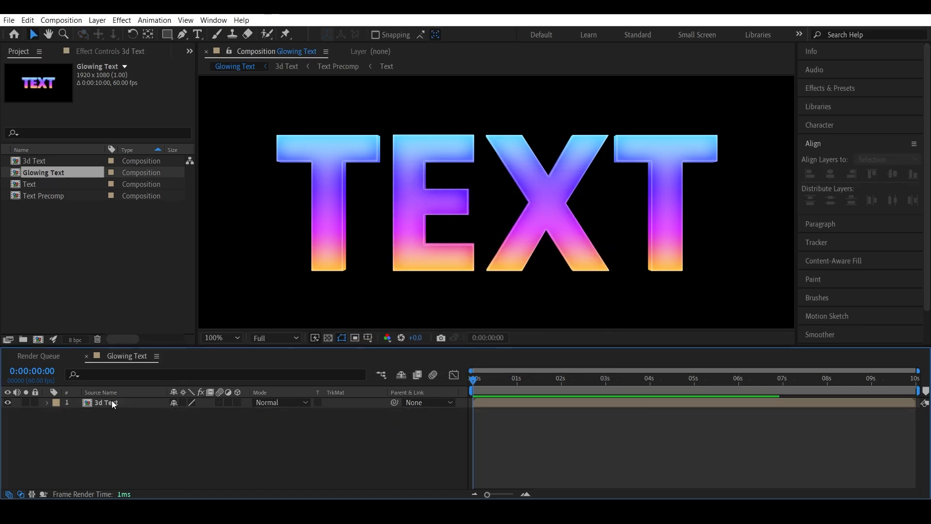
# Step: Open the 3d Text composition and apply Gaussian Blur to the bottom Text Precomp layer, layer 55
pyautogui.doubleClick(112, 402)
pyautogui.scroll(-10, 113, 403)
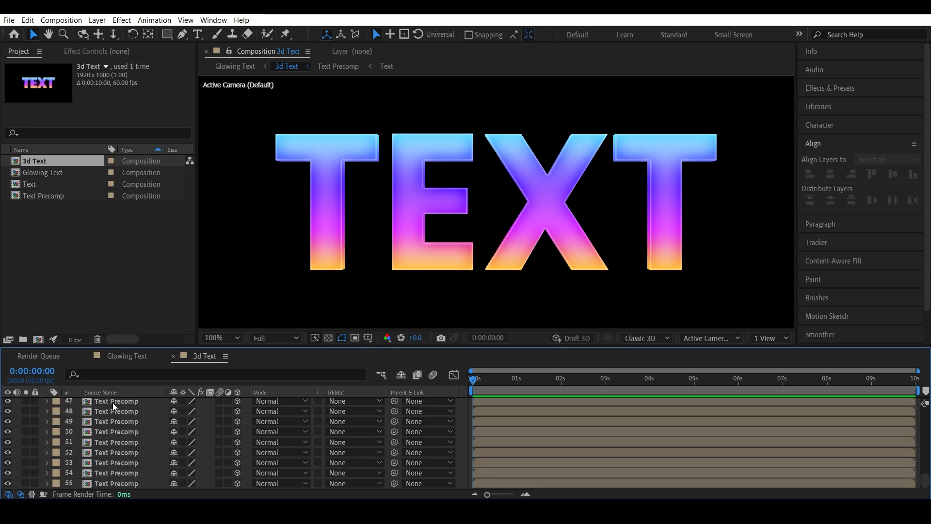
pyautogui.scroll(6, 133, 426)
pyautogui.scroll(-6, 134, 428)
pyautogui.click(129, 485)
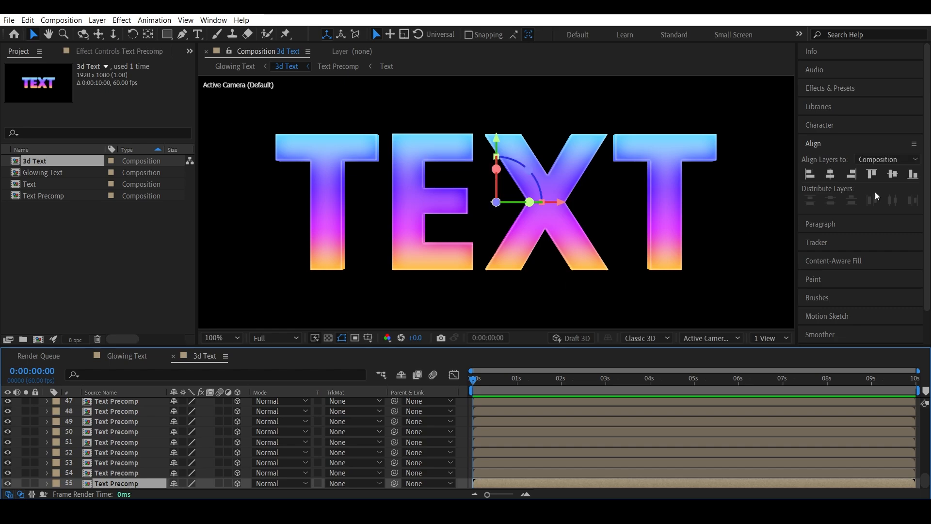
pyautogui.click(848, 89)
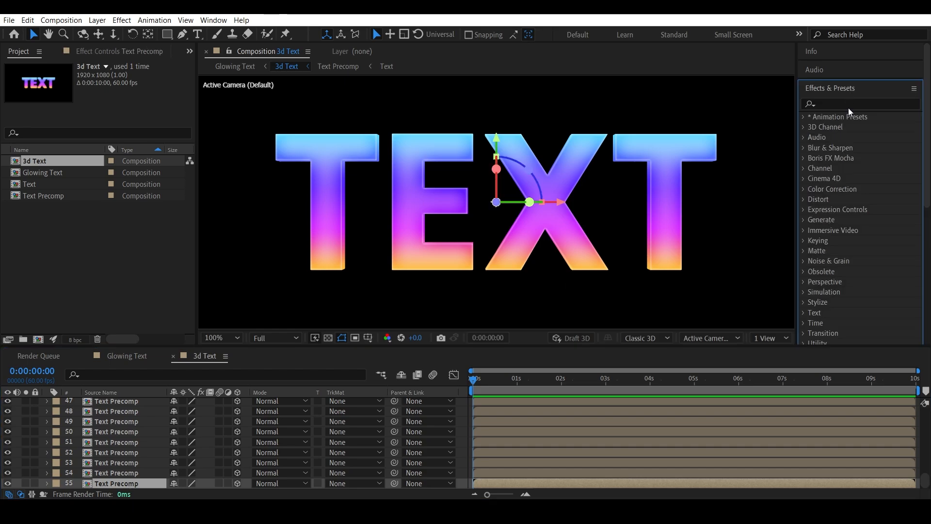
pyautogui.click(848, 102)
pyautogui.write('gaussian')
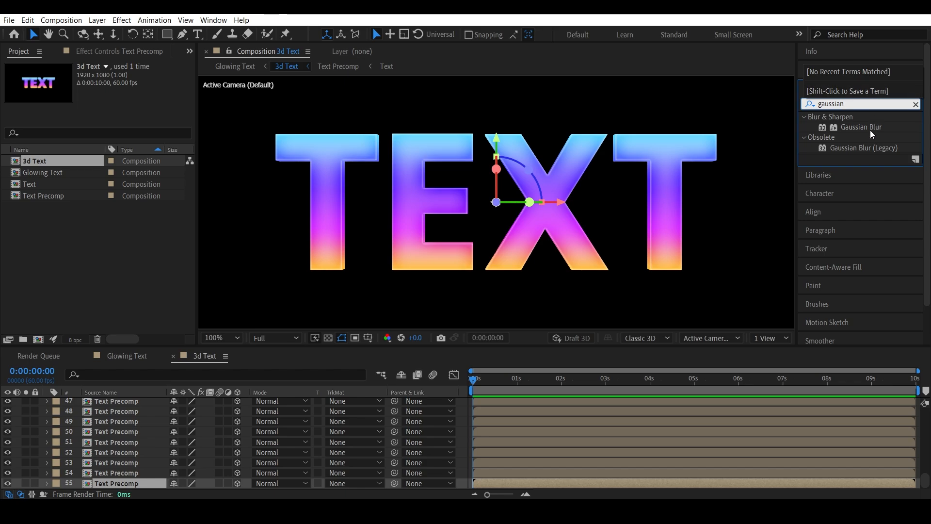
pyautogui.moveTo(868, 129); pyautogui.dragTo(134, 482)
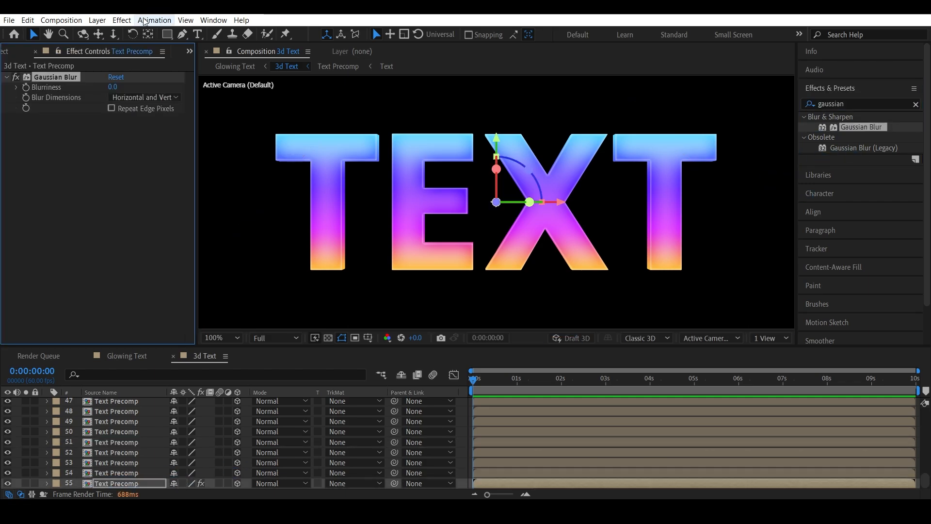
# Step: Set the Gaussian Blur blurriness on that bottom layer to 600
pyautogui.moveTo(113, 86); pyautogui.dragTo(889, 93)
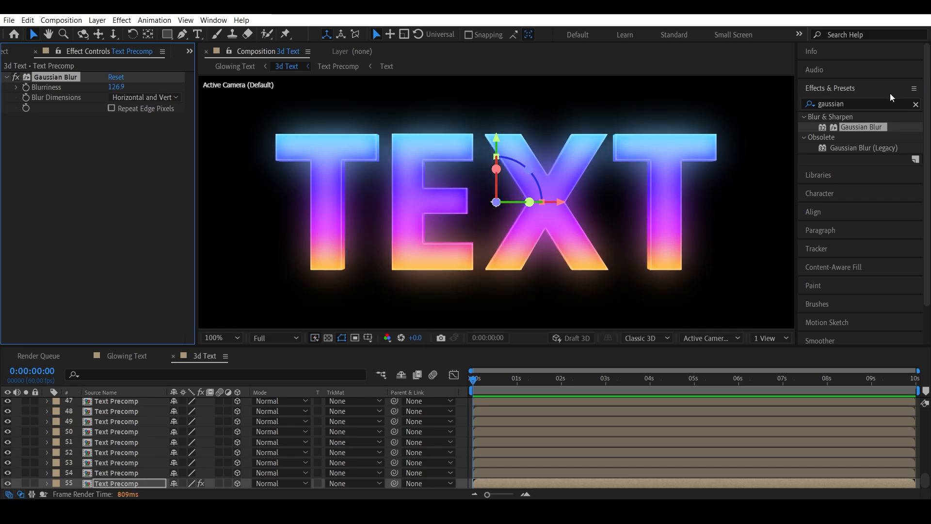
pyautogui.click(128, 482)
pyautogui.click(119, 89)
pyautogui.write('600')
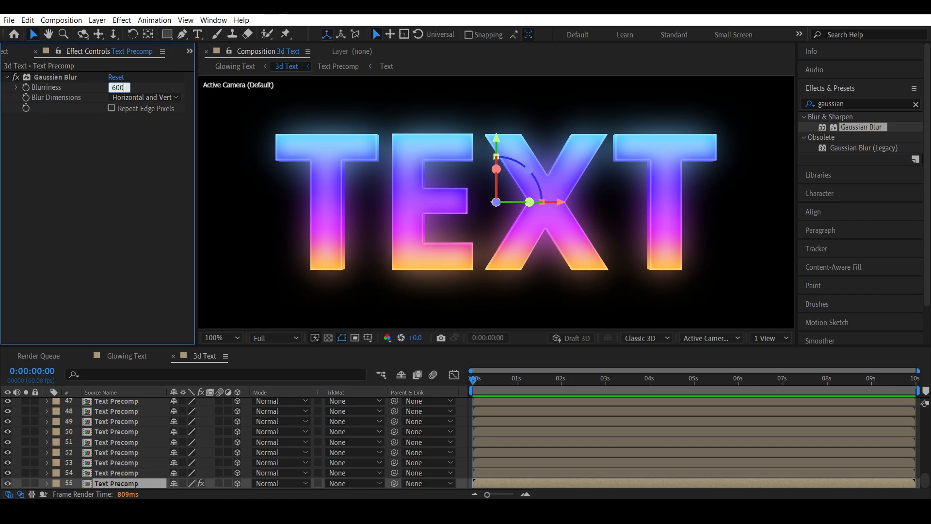
pyautogui.press('Return')
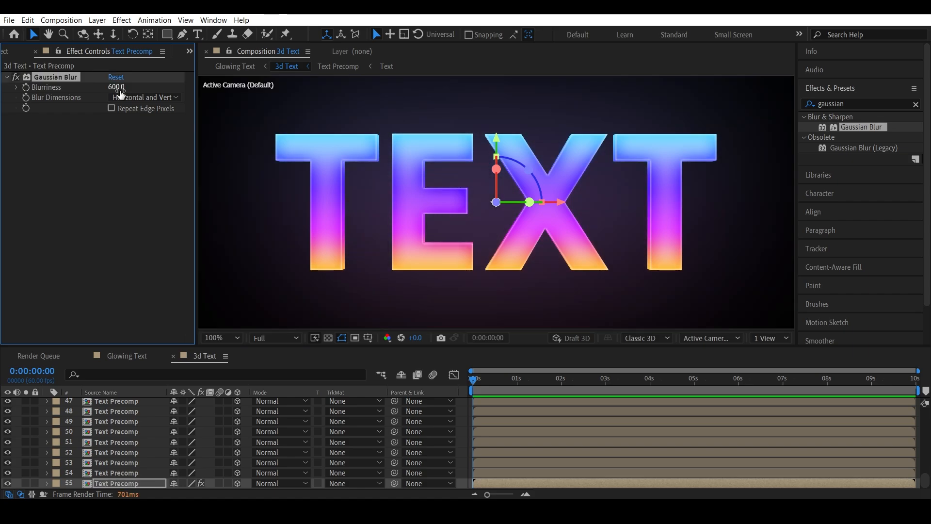
# Step: In the Glowing Text composition, fit the view, make the 3d Text layer 3D and rotate it about 76° on Y
pyautogui.click(136, 482)
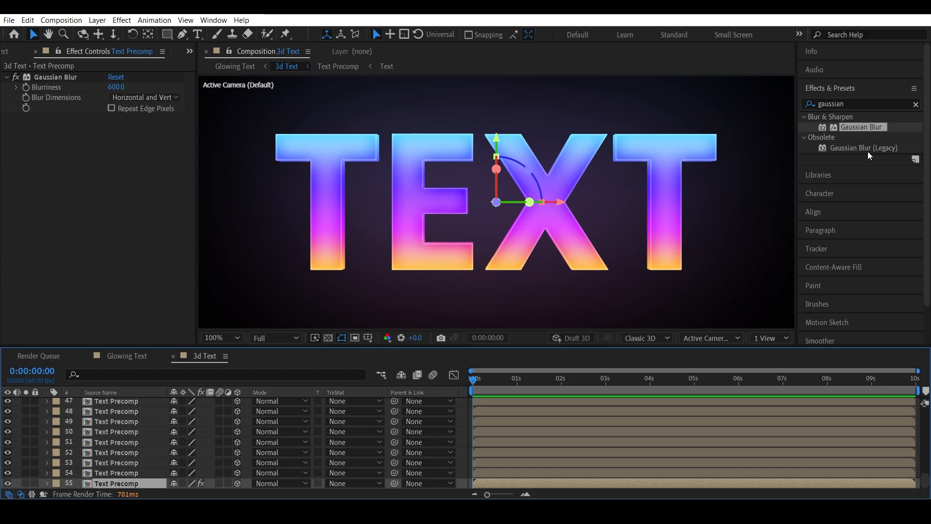
pyautogui.click(133, 354)
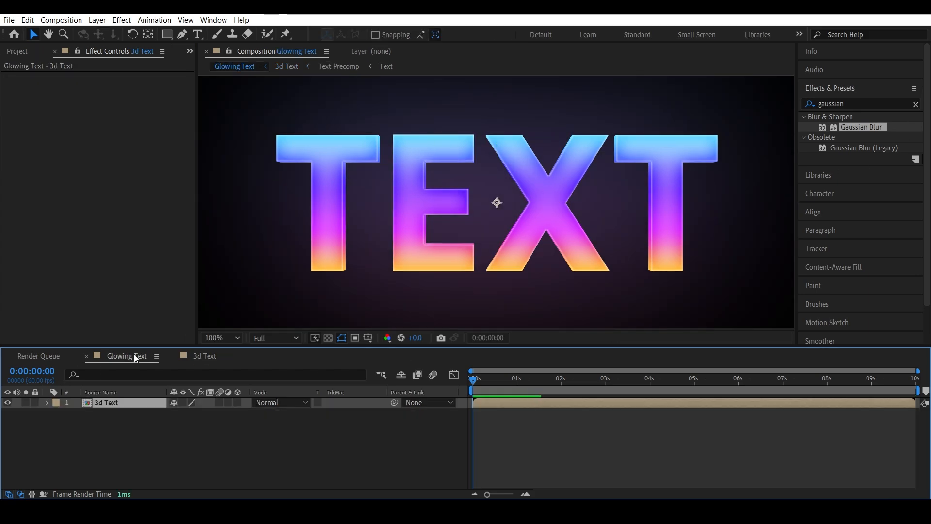
pyautogui.click(219, 340)
pyautogui.click(220, 122)
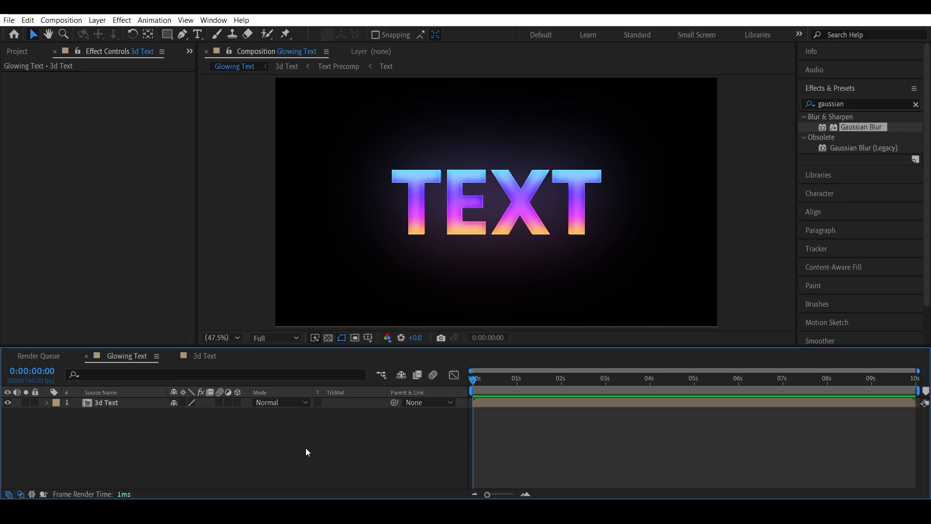
pyautogui.click(127, 406)
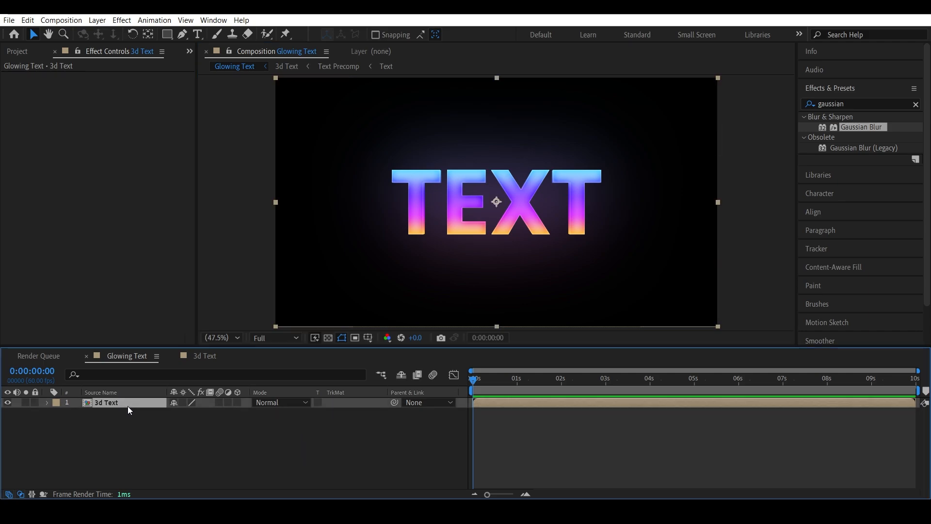
pyautogui.press('r')
pyautogui.click(235, 402)
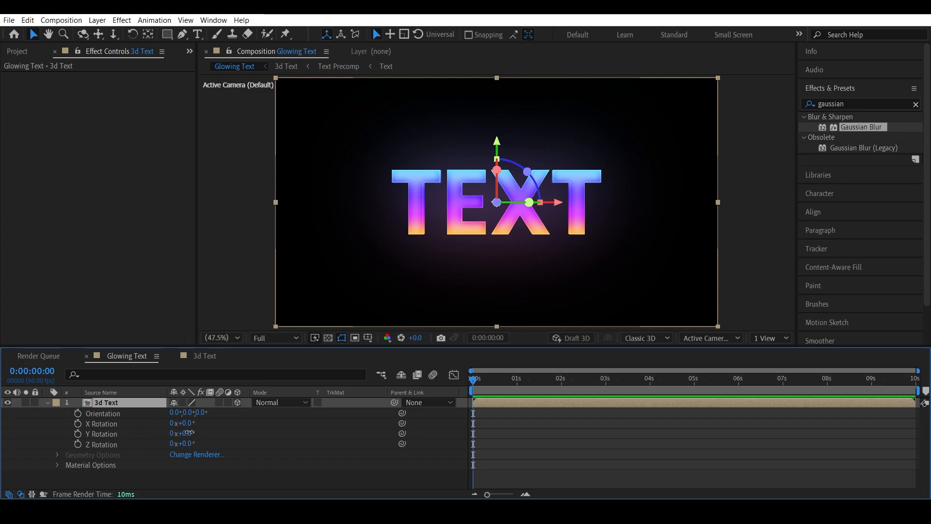
pyautogui.moveTo(189, 433); pyautogui.dragTo(234, 430)
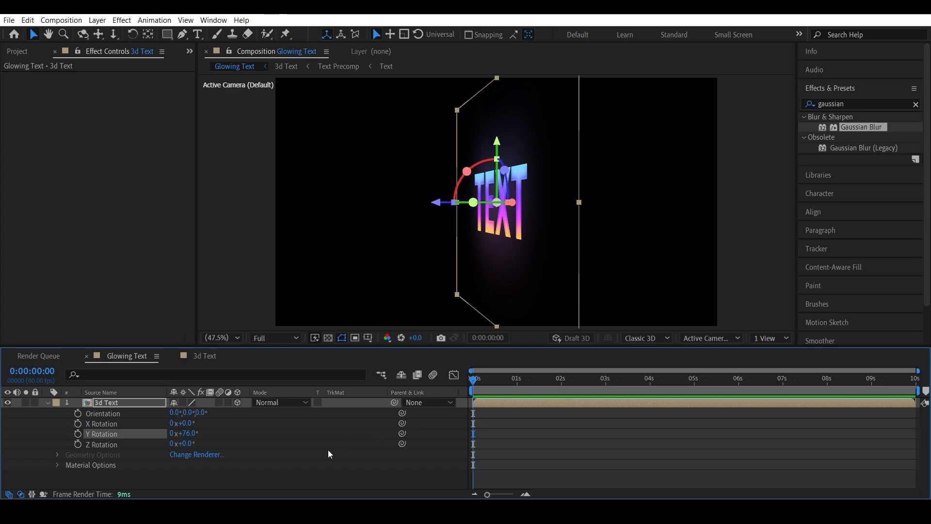
# Step: Enable Collapse Transformations on the 3d Text layer and set its Y Rotation to 0°
pyautogui.click(183, 403)
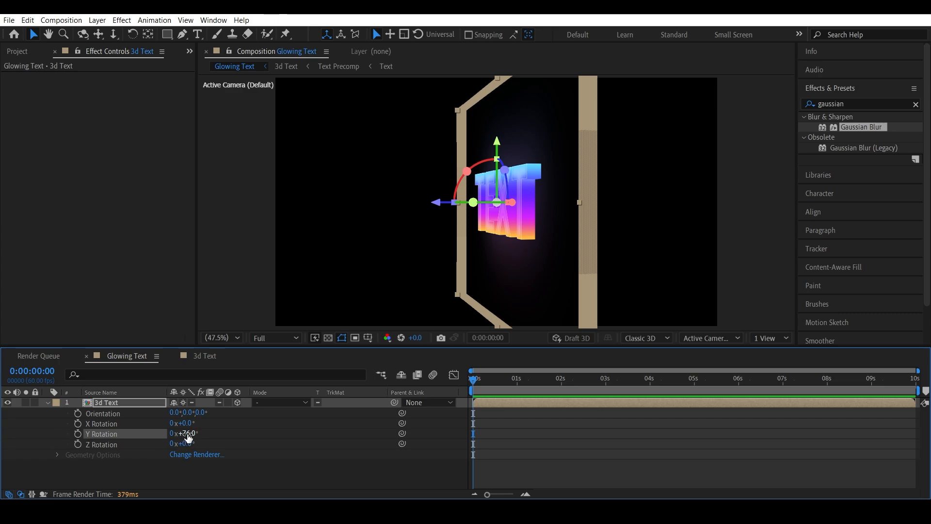
pyautogui.moveTo(188, 436)
pyautogui.mouseDown()
pyautogui.moveTo(103, 438)
pyautogui.moveTo(200, 438)
pyautogui.mouseUp()
pyautogui.write('0')
pyautogui.press('Return')
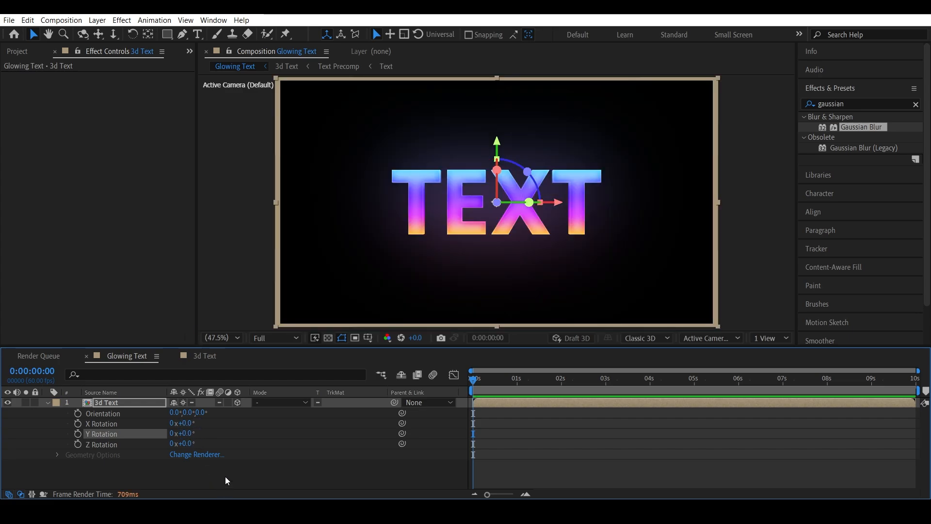
pyautogui.click(228, 474)
pyautogui.click(11, 51)
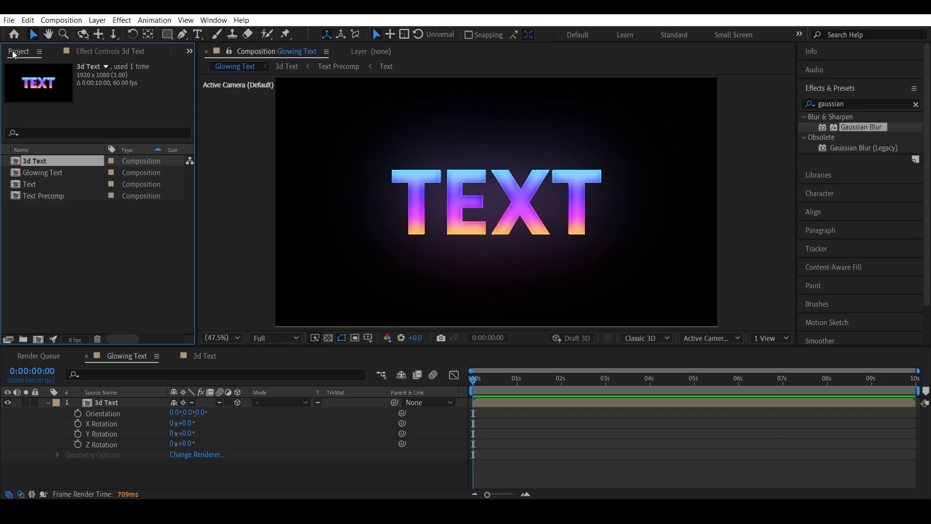
# Step: Import the Texture BG 2 image from the Assets folder into the project
pyautogui.doubleClick(82, 237)
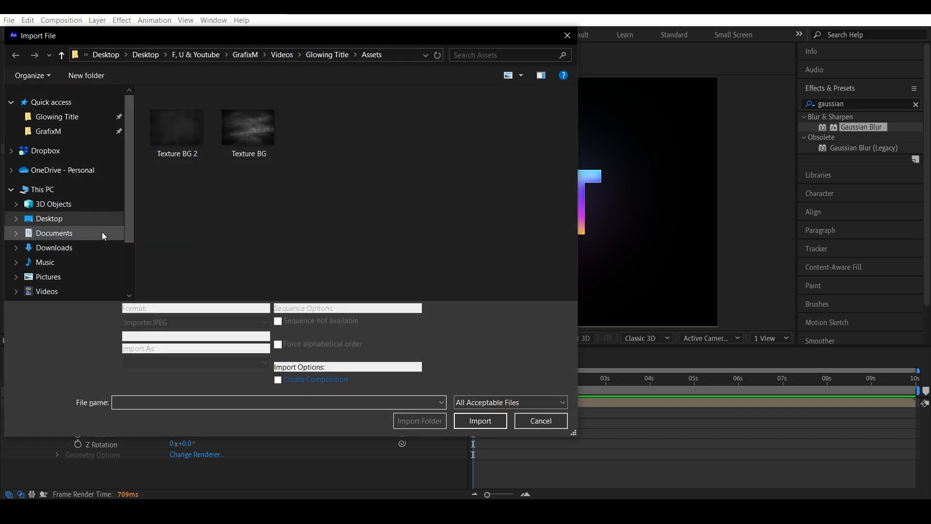
pyautogui.click(188, 135)
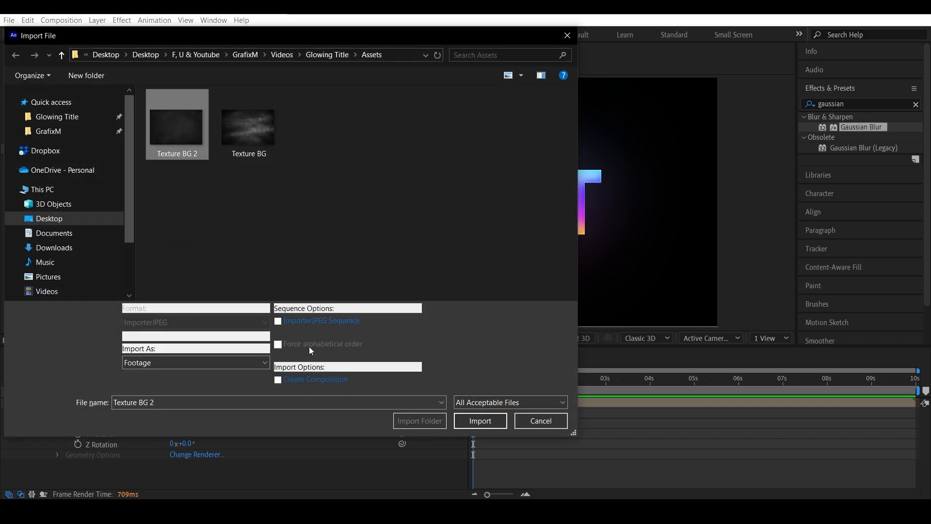
pyautogui.click(481, 420)
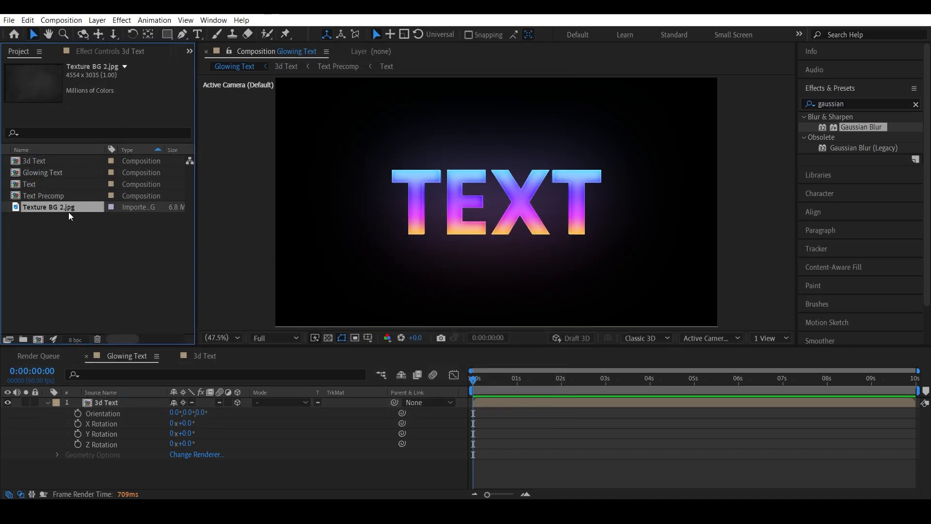
# Step: Add Texture BG 2.jpg to the Glowing Text composition beneath the 3d Text layer and collapse the 3d Text properties
pyautogui.moveTo(68, 210); pyautogui.dragTo(157, 476)
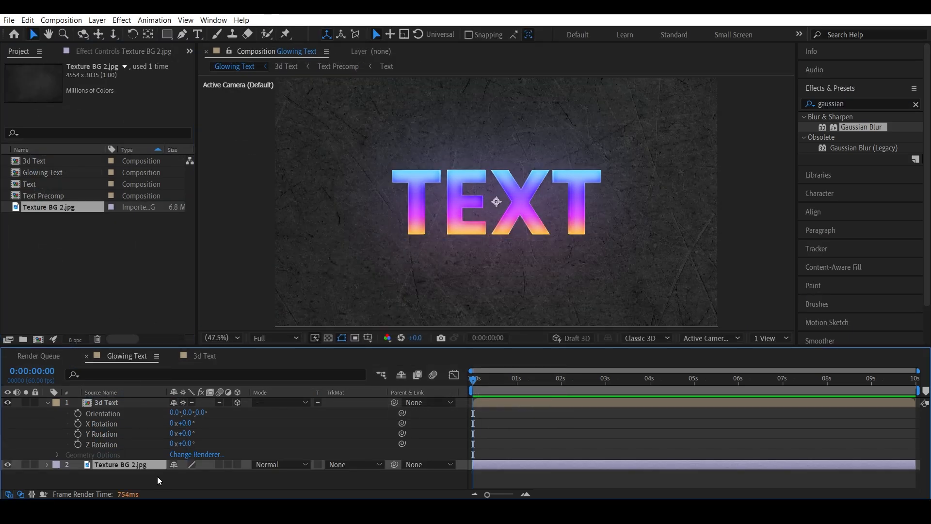
pyautogui.click(47, 403)
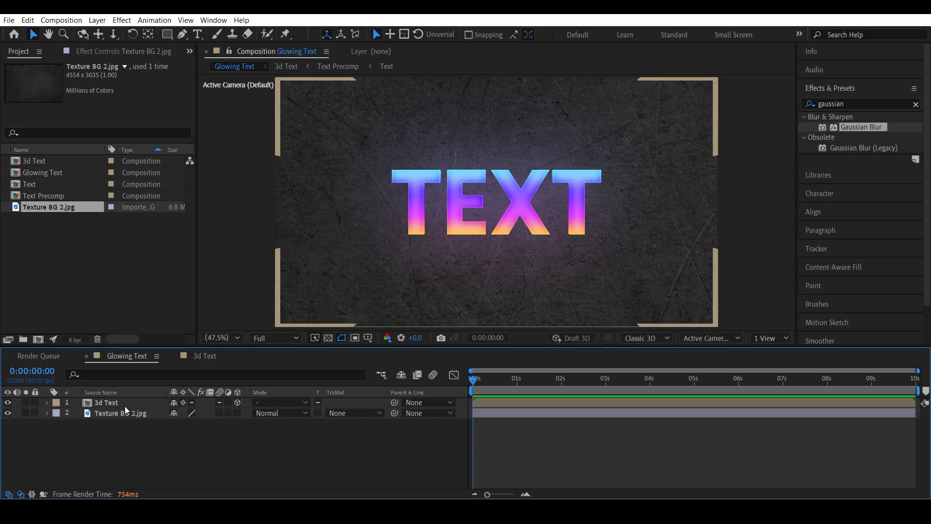
# Step: Create a new composition-sized solid named Black BG with black color 000000
pyautogui.rightClick(214, 461)
pyautogui.moveTo(267, 328)
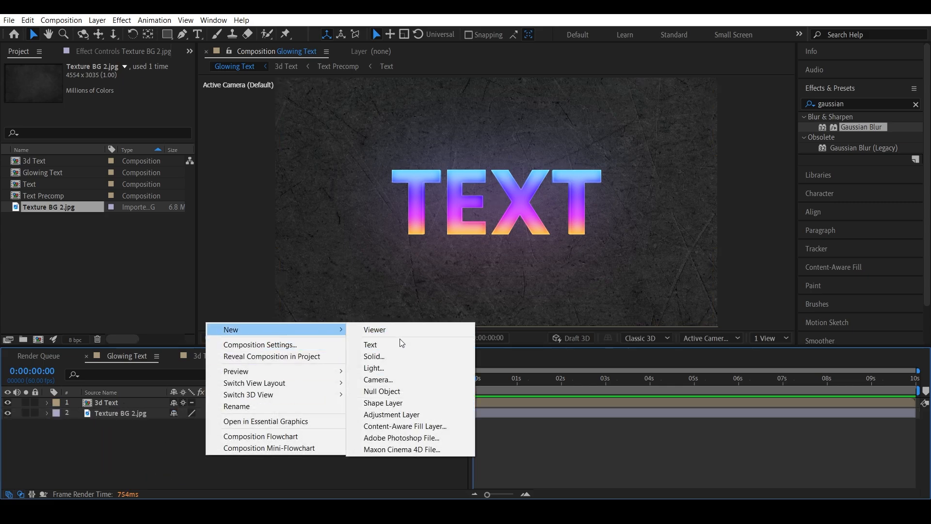
pyautogui.click(397, 353)
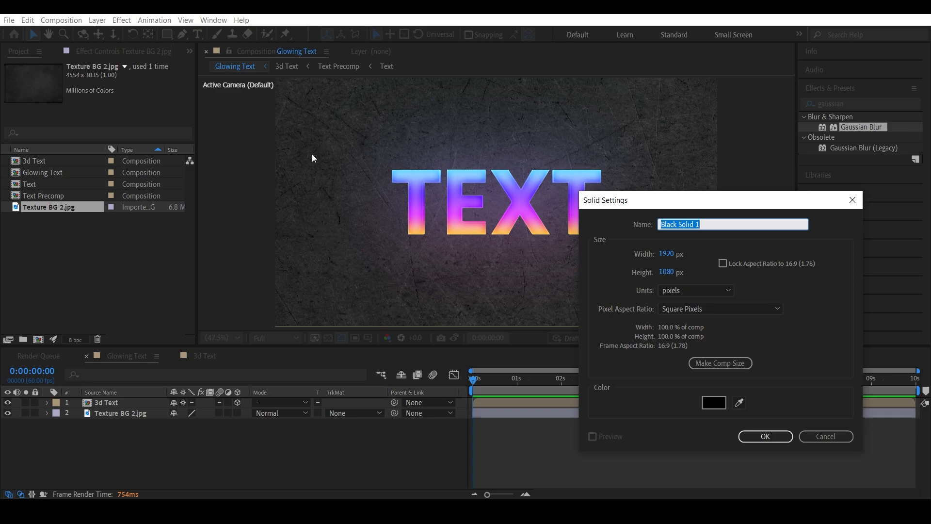
pyautogui.write('Black BG')
pyautogui.click(720, 401)
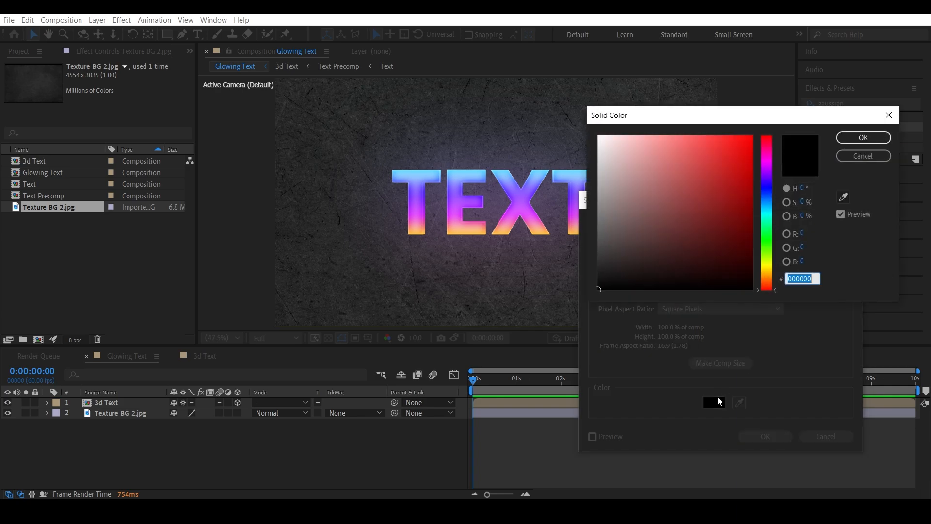
pyautogui.click(875, 144)
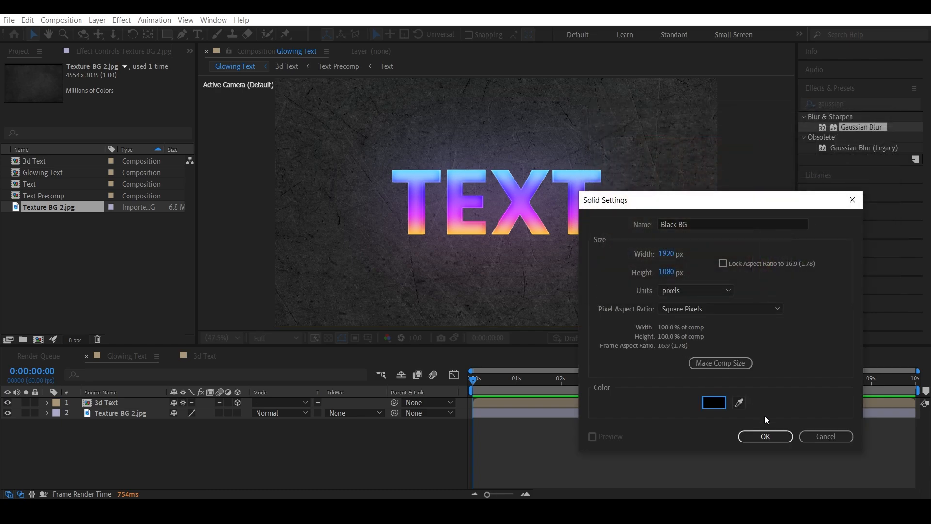
pyautogui.click(765, 437)
# Step: Move the Black BG solid to the bottom of the stack and hide the texture and 3d Text layers
pyautogui.moveTo(109, 403); pyautogui.dragTo(116, 443)
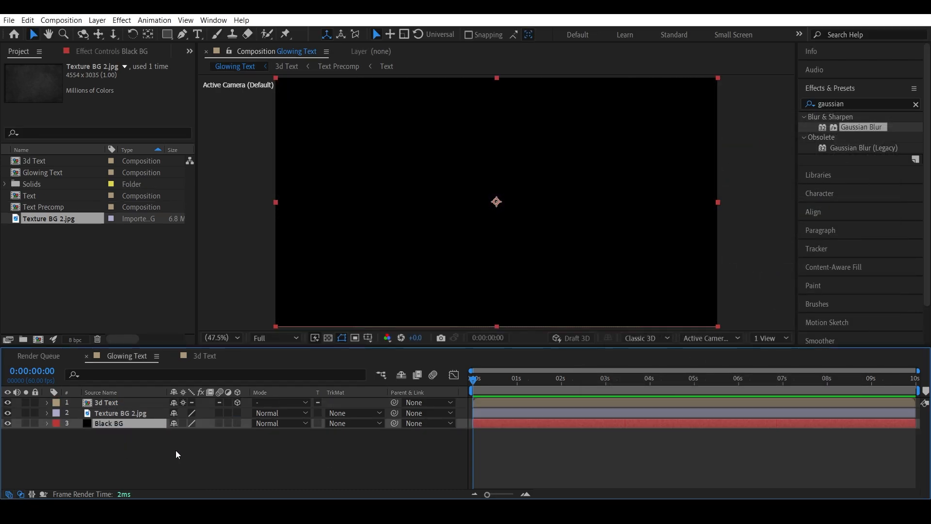
pyautogui.click(116, 414)
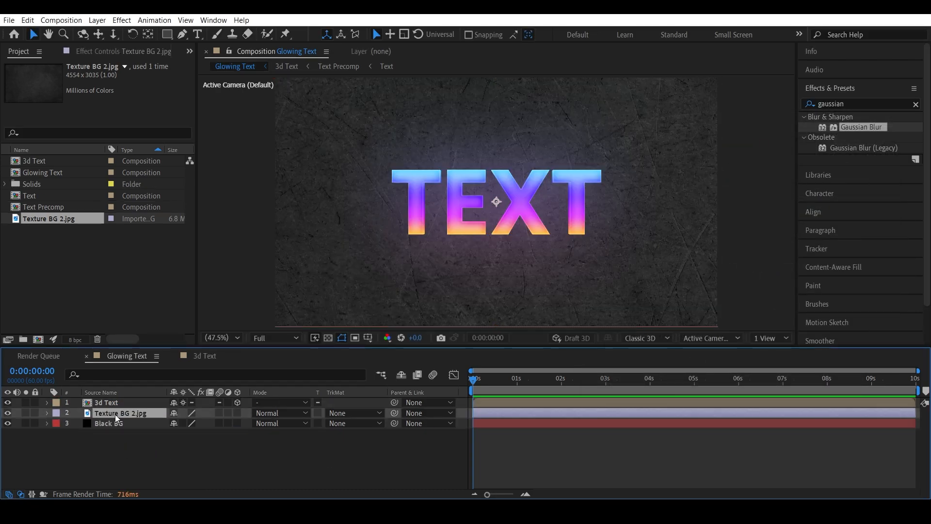
pyautogui.moveTo(7, 414); pyautogui.dragTo(7, 403)
pyautogui.click(174, 456)
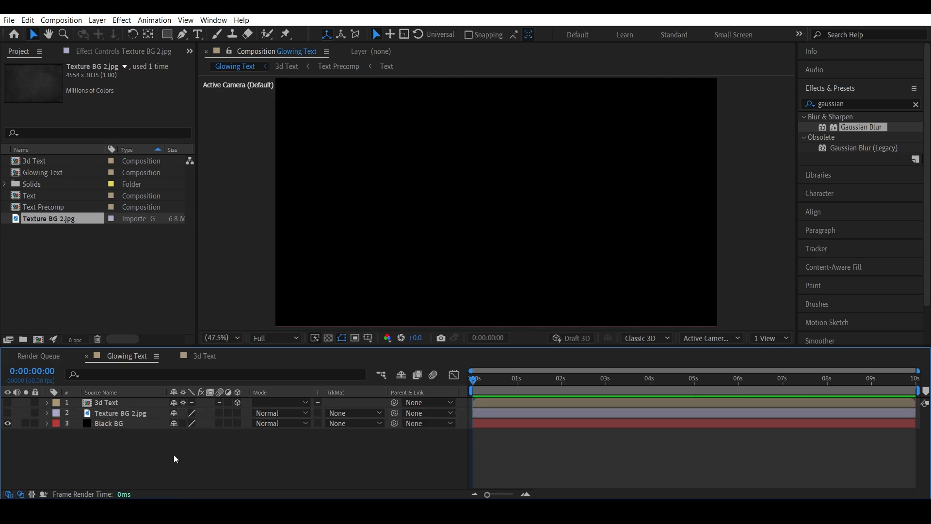
# Step: Draw a wide white ellipse shape layer across the middle of the composition with the Ellipse tool
pyautogui.click(167, 35)
pyautogui.click(197, 58)
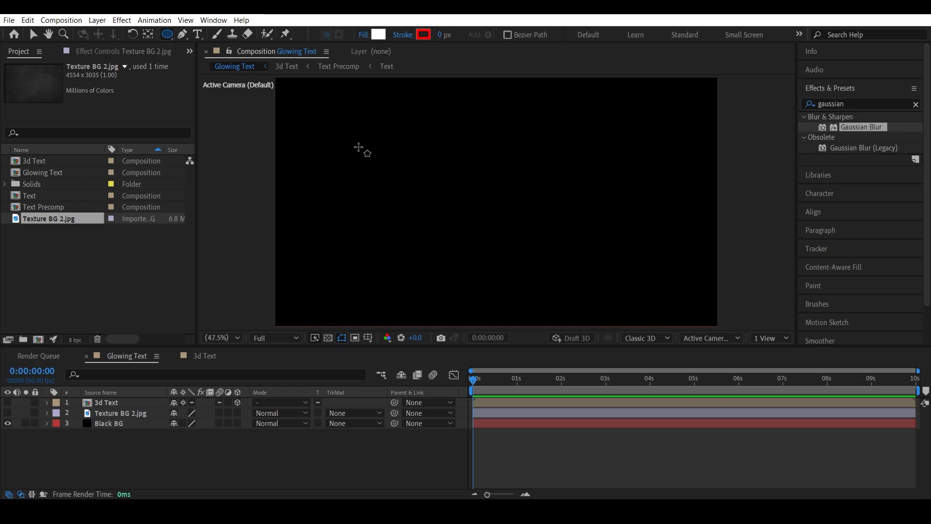
pyautogui.moveTo(361, 149); pyautogui.dragTo(639, 244)
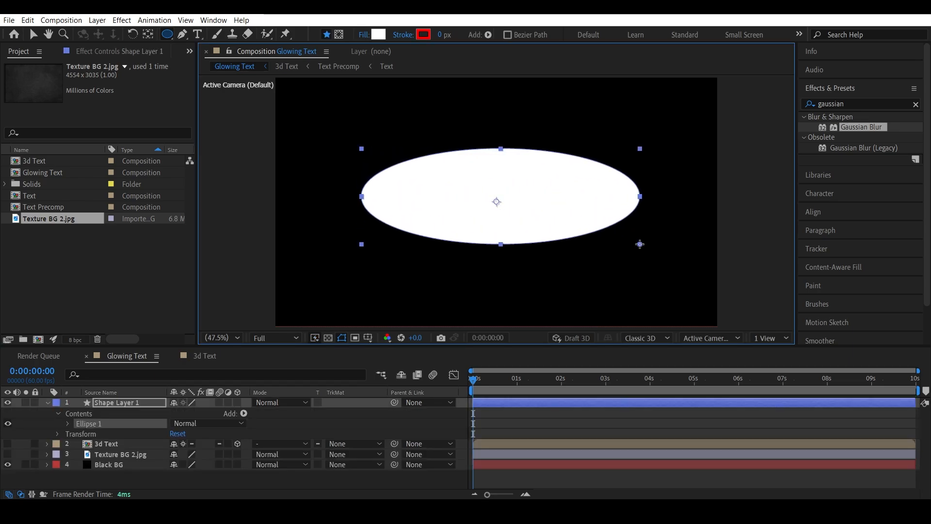
# Step: Align the ellipse shape layer to the composition's horizontal and vertical centers
pyautogui.click(837, 176)
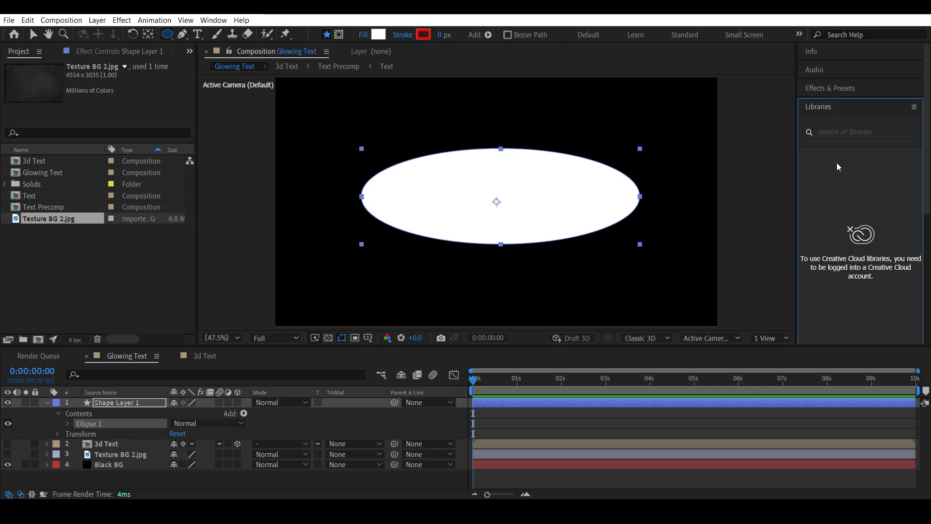
pyautogui.click(843, 107)
pyautogui.click(828, 144)
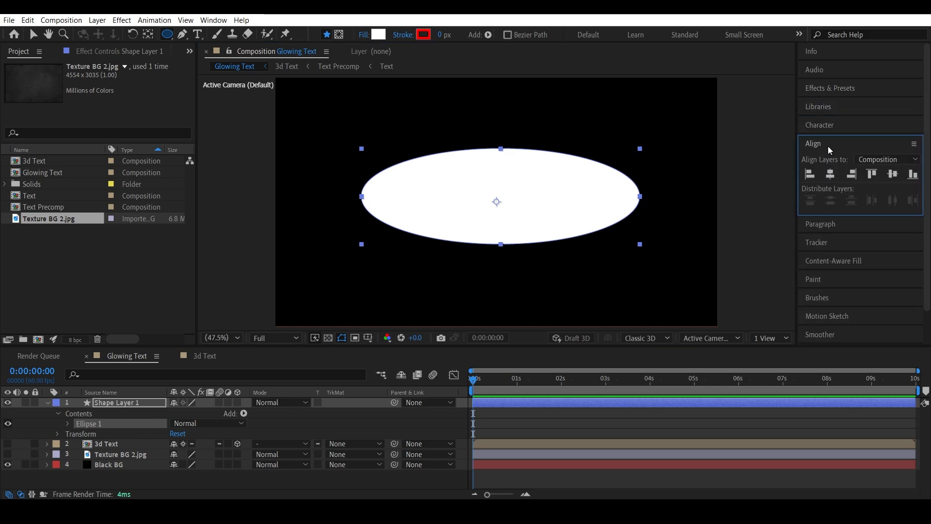
pyautogui.click(830, 175)
pyautogui.click(892, 175)
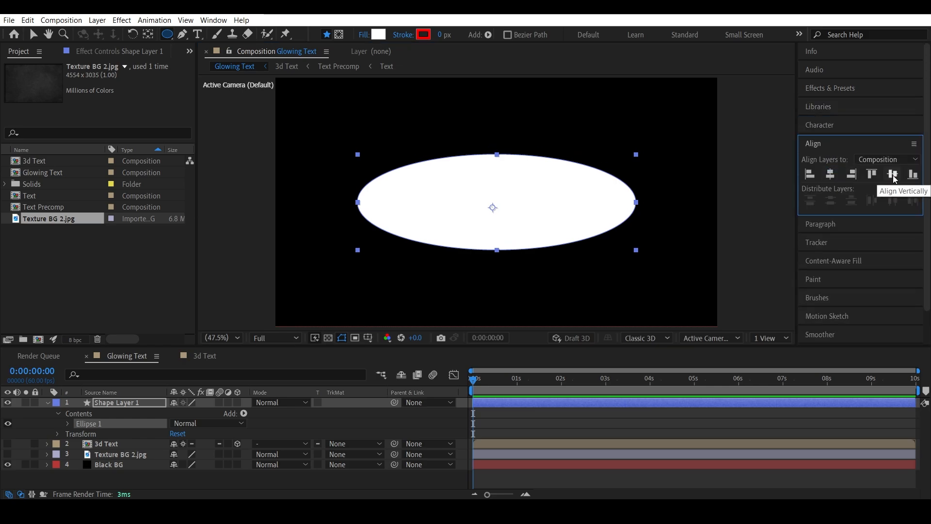
pyautogui.click(141, 406)
# Step: Apply Gaussian Blur to the ellipse shape layer and set its Blurriness to 600
pyautogui.click(844, 92)
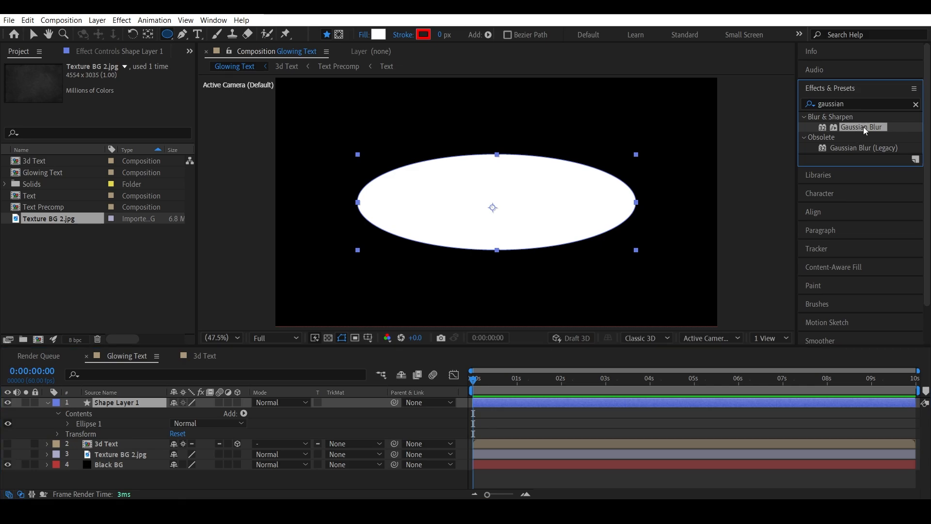
pyautogui.moveTo(863, 127); pyautogui.dragTo(516, 213)
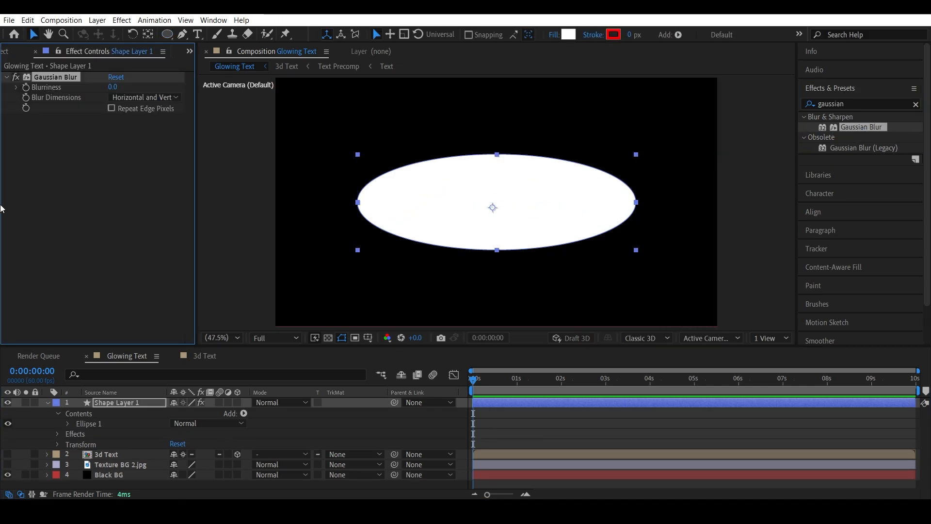
pyautogui.moveTo(115, 87); pyautogui.dragTo(437, 101)
pyautogui.click(117, 88)
pyautogui.write('600')
pyautogui.press('Return')
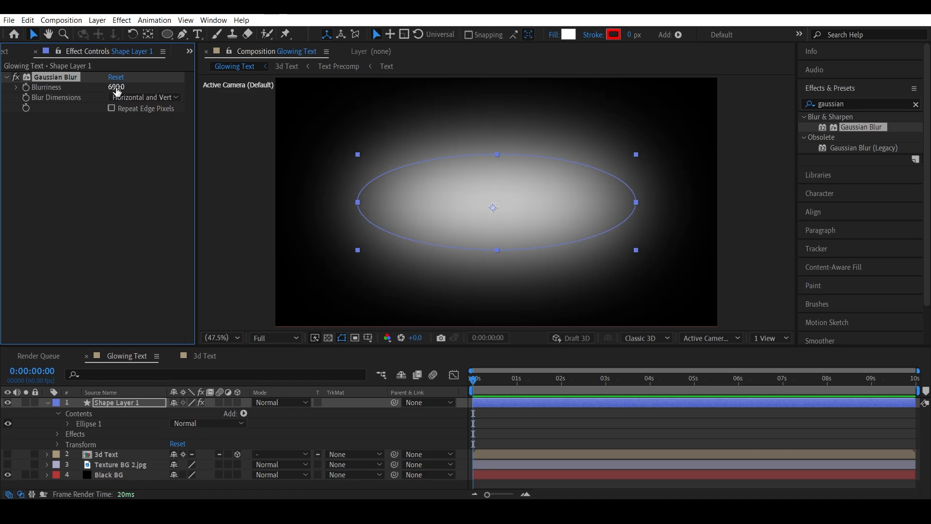
# Step: Move the shape layer below Texture BG 2.jpg and turn the texture layer's visibility back on
pyautogui.click(48, 402)
pyautogui.moveTo(115, 403); pyautogui.dragTo(118, 426)
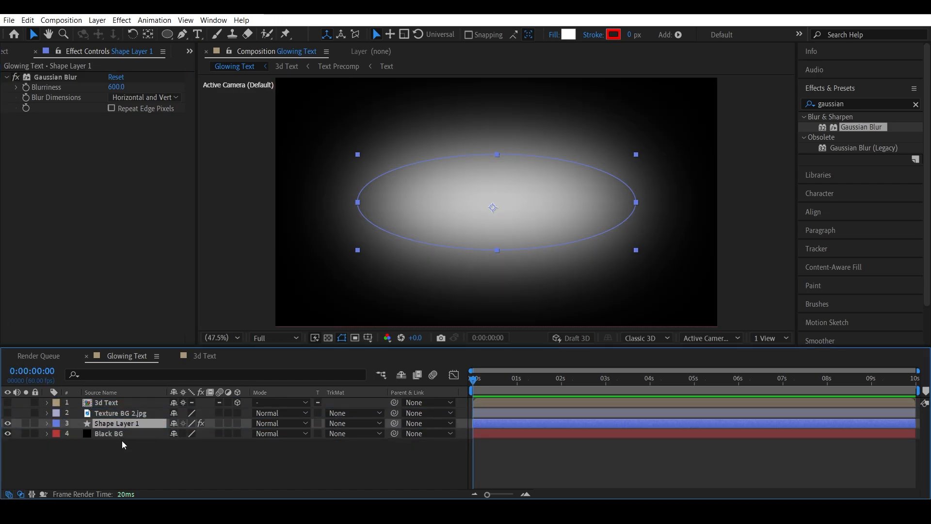
pyautogui.click(115, 412)
pyautogui.click(8, 414)
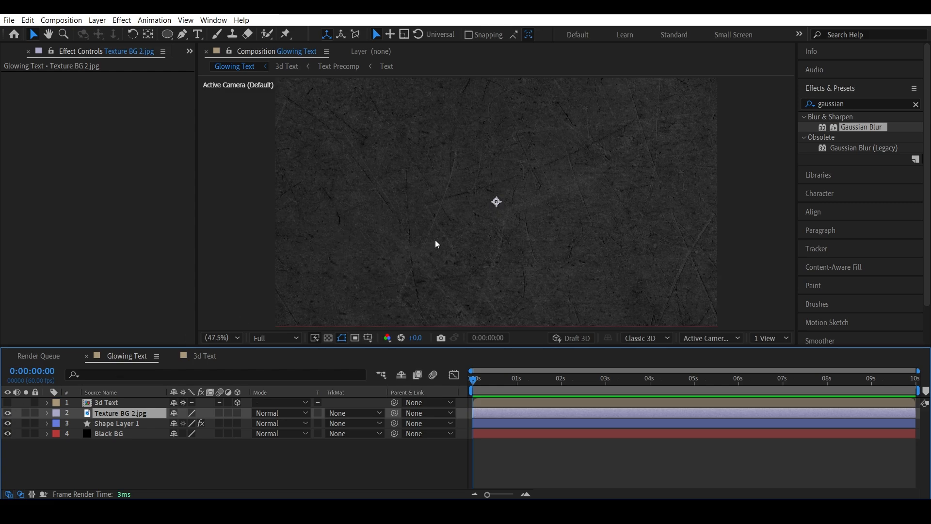
# Step: Set the Texture BG 2.jpg layer's blending mode to Overlay
pyautogui.click(295, 415)
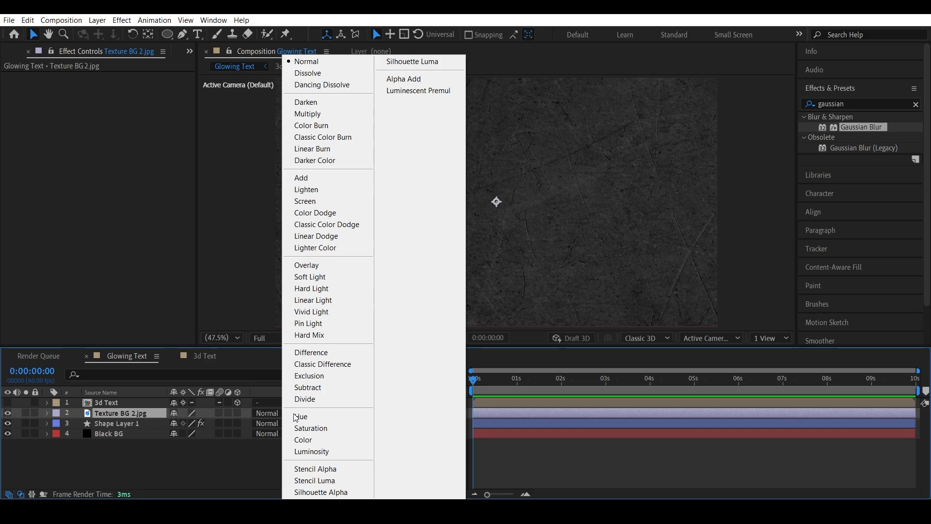
pyautogui.click(324, 267)
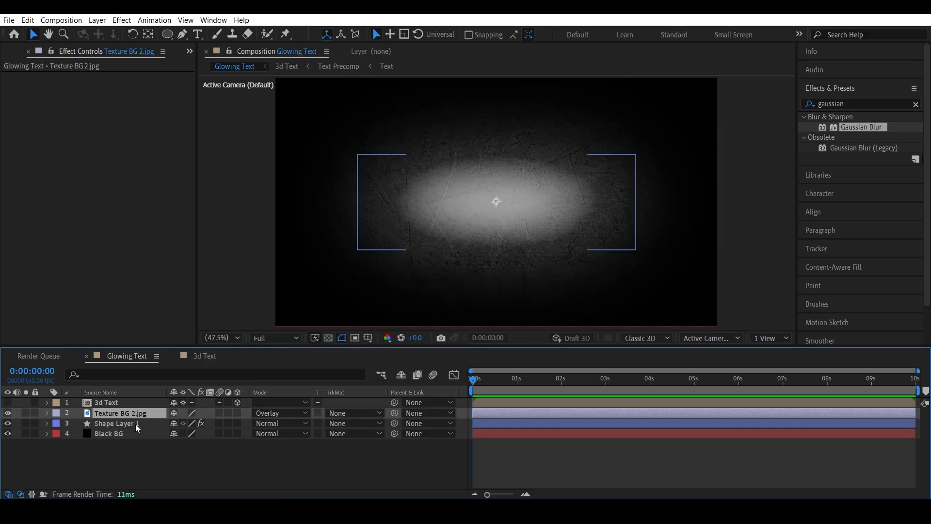
# Step: Set the shape layer's Opacity to 40%
pyautogui.click(135, 424)
pyautogui.press('r')
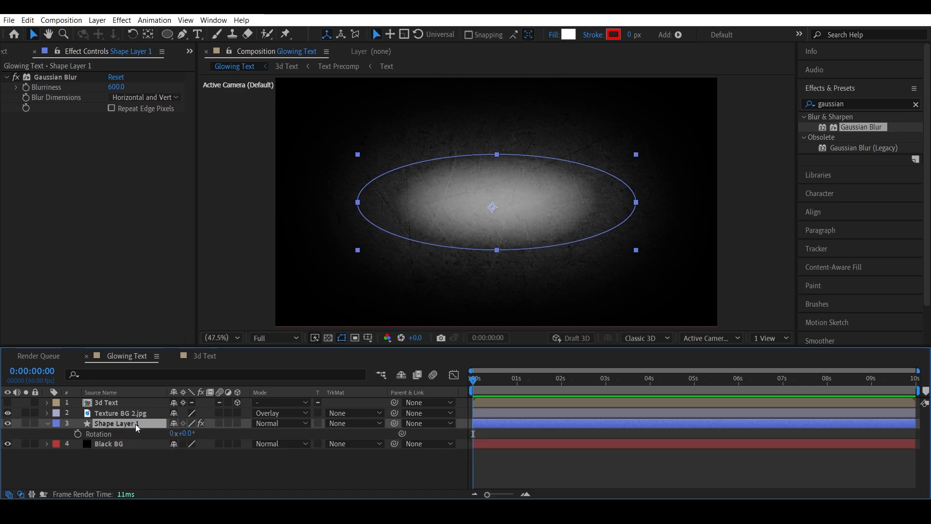
pyautogui.press('t')
pyautogui.click(179, 433)
pyautogui.write('30')
pyautogui.press('Return')
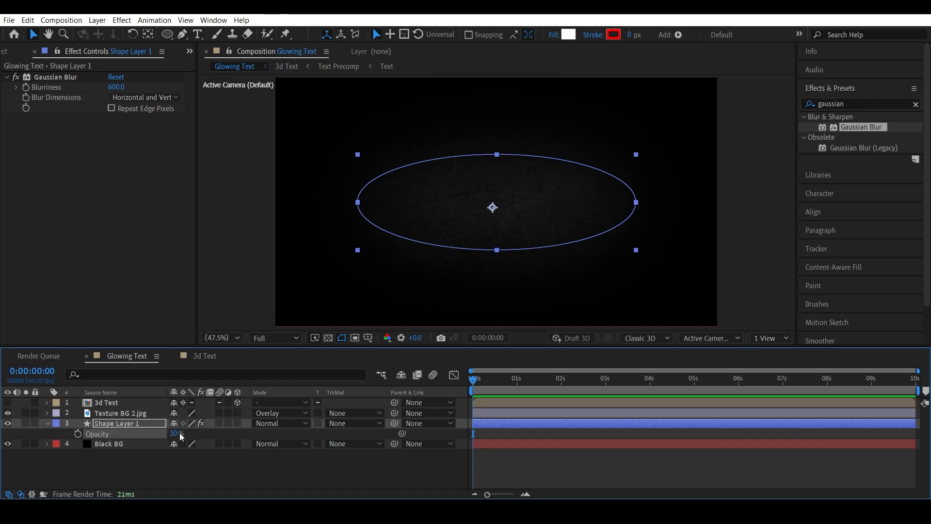
pyautogui.click(175, 433)
pyautogui.write('40')
pyautogui.press('Return')
pyautogui.click(236, 479)
# Step: Show the 3d Text layer again and make the texture and shape layers 3D
pyautogui.click(8, 403)
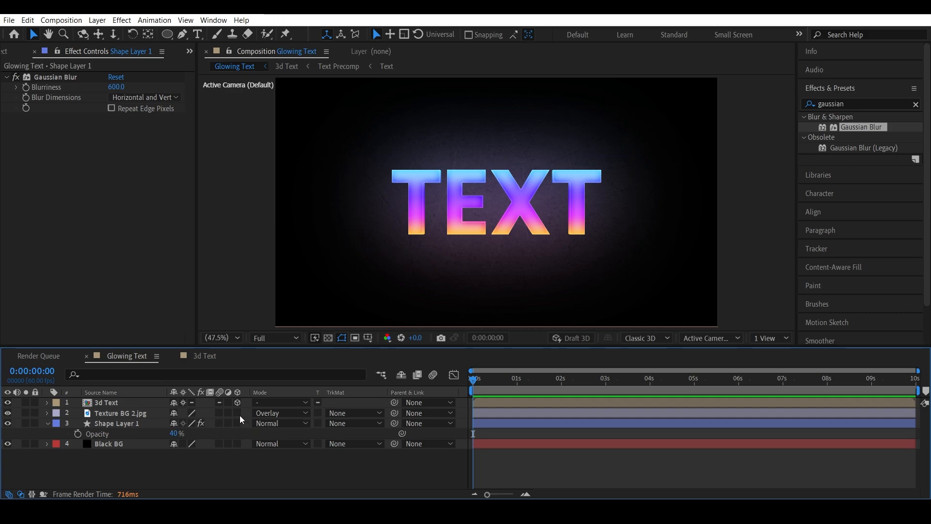
pyautogui.moveTo(237, 413); pyautogui.dragTo(237, 424)
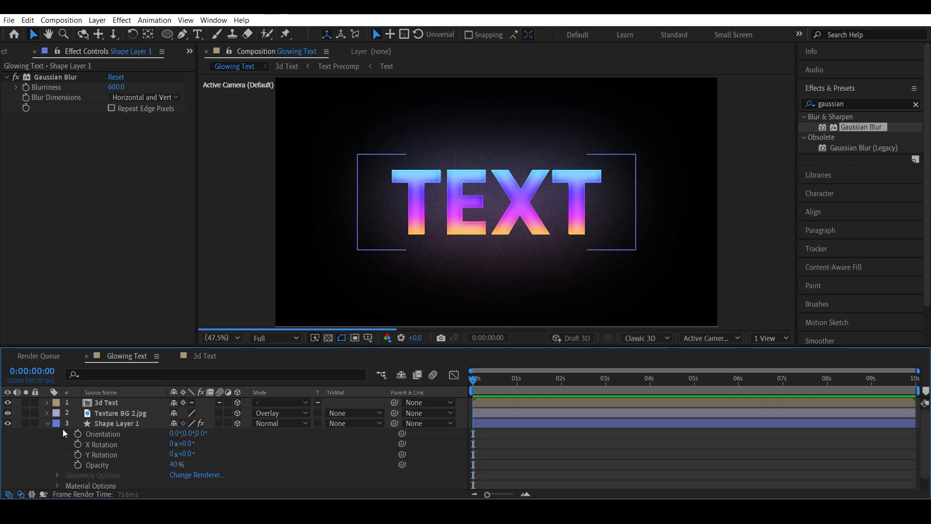
pyautogui.click(48, 423)
# Step: Parent the Texture BG 2.jpg and Shape Layer 1 layers to the 3d Text layer
pyautogui.click(132, 420)
pyautogui.keyDown('shift'); pyautogui.click(123, 413); pyautogui.keyUp('shift')
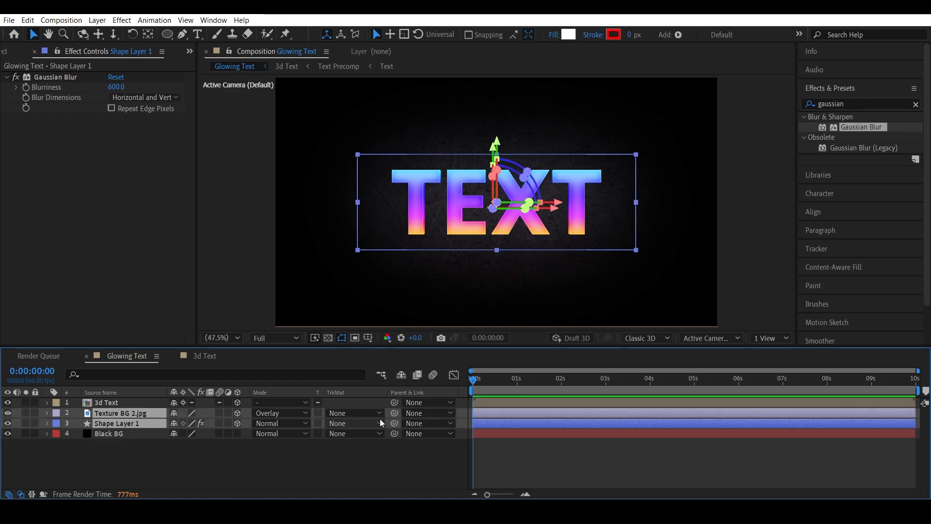
pyautogui.moveTo(395, 415); pyautogui.dragTo(114, 402)
pyautogui.click(114, 403)
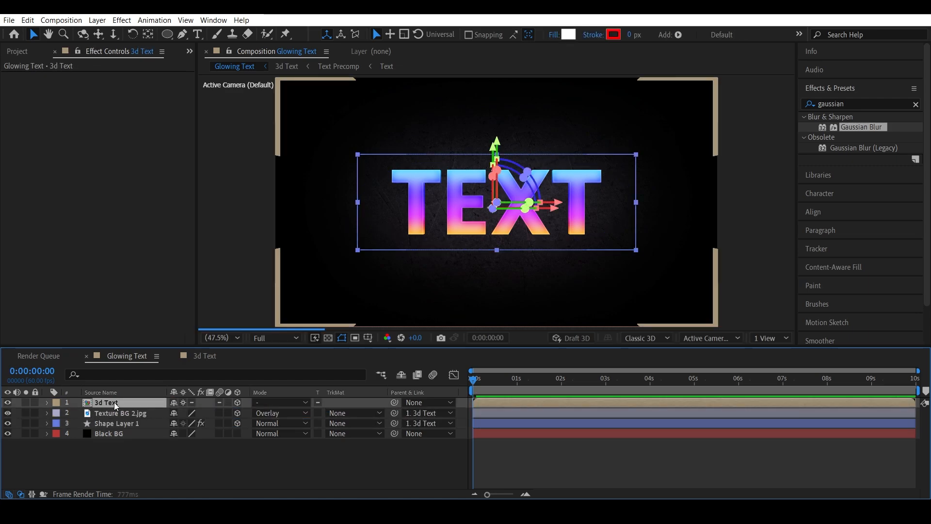
# Step: Try keyframing the 3d Text layer's X Rotation at about -45° and Z Rotation at 0°, then undo the last two edits
pyautogui.press('r')
pyautogui.moveTo(187, 434); pyautogui.dragTo(248, 436)
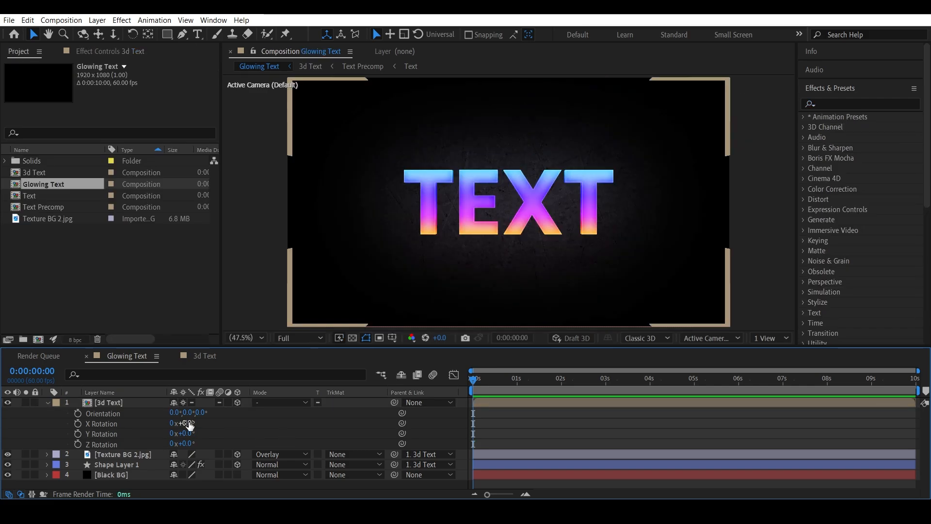
pyautogui.moveTo(184, 423); pyautogui.dragTo(24, 453)
pyautogui.click(78, 423)
pyautogui.press('End')
pyautogui.click(187, 444)
pyautogui.write('0')
pyautogui.press('Return')
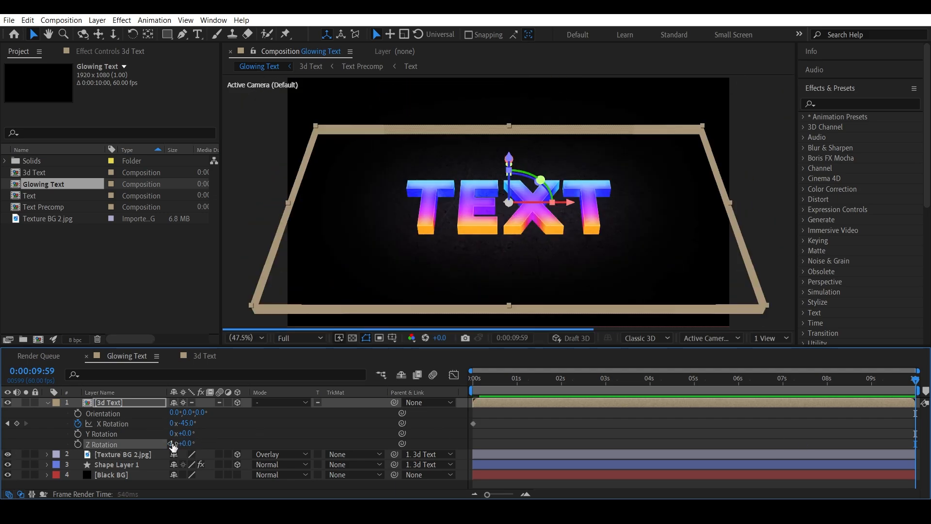
pyautogui.hotkey('ctrl', 'z')
pyautogui.hotkey('ctrl', 'z')
# Step: Keyframe the 3d Text layer's Z Rotation at the start and set it to one full revolution at the end
pyautogui.press('Home')
pyautogui.click(78, 444)
pyautogui.press('End')
pyautogui.click(173, 443)
pyautogui.write('1')
pyautogui.press('Return')
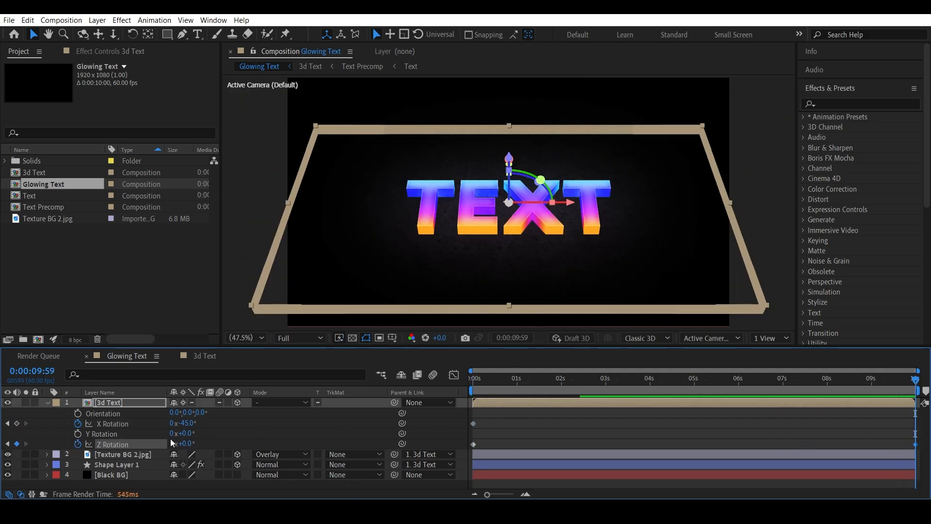
# Step: Animate the 3d Text layer's Y Rotation with keyframes at the start and end, starting at about -57°, and preview it
pyautogui.moveTo(558, 384); pyautogui.dragTo(473, 385)
pyautogui.press('End')
pyautogui.moveTo(187, 434); pyautogui.dragTo(212, 434)
pyautogui.click(78, 434)
pyautogui.press('Home')
pyautogui.moveTo(553, 385); pyautogui.dragTo(899, 385)
pyautogui.press('Home')
pyautogui.press('space')
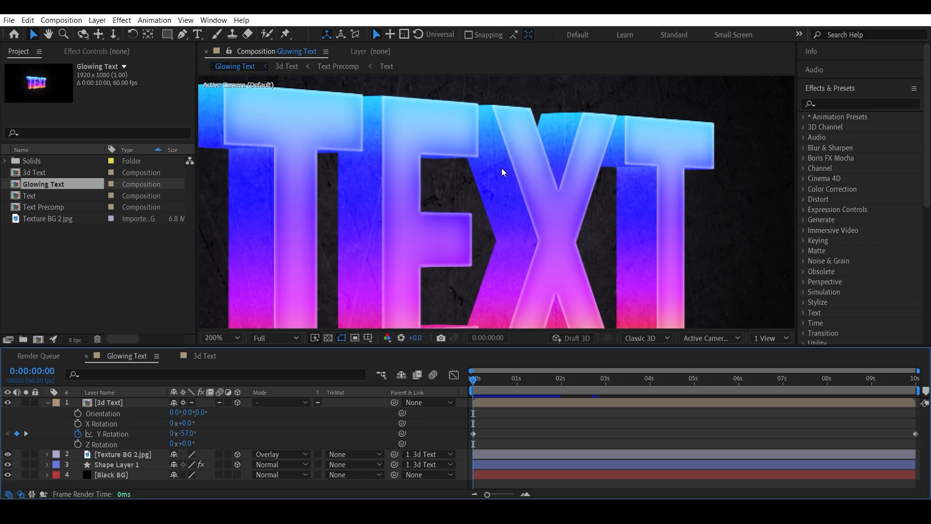
# Step: Open the 3d Text composition and reveal the Position properties of all its Text Precomp layers
pyautogui.doubleClick(120, 402)
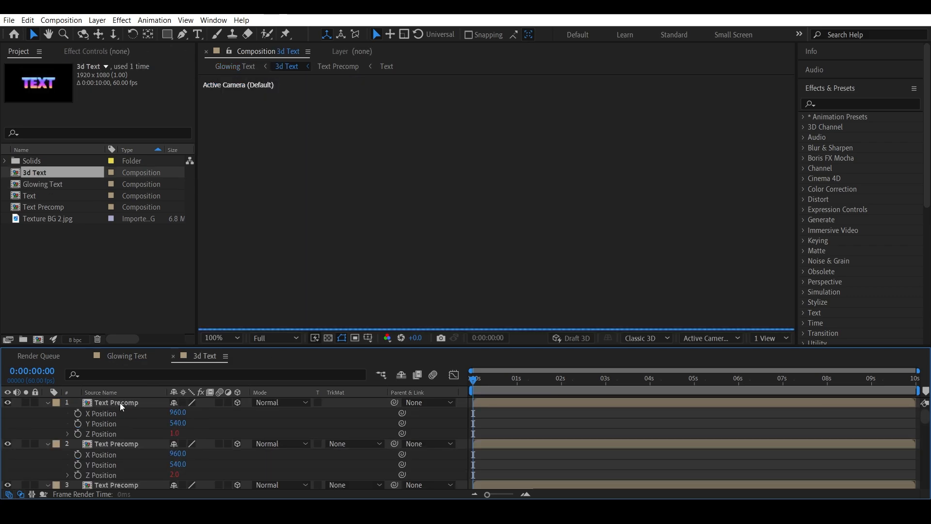
pyautogui.click(49, 404)
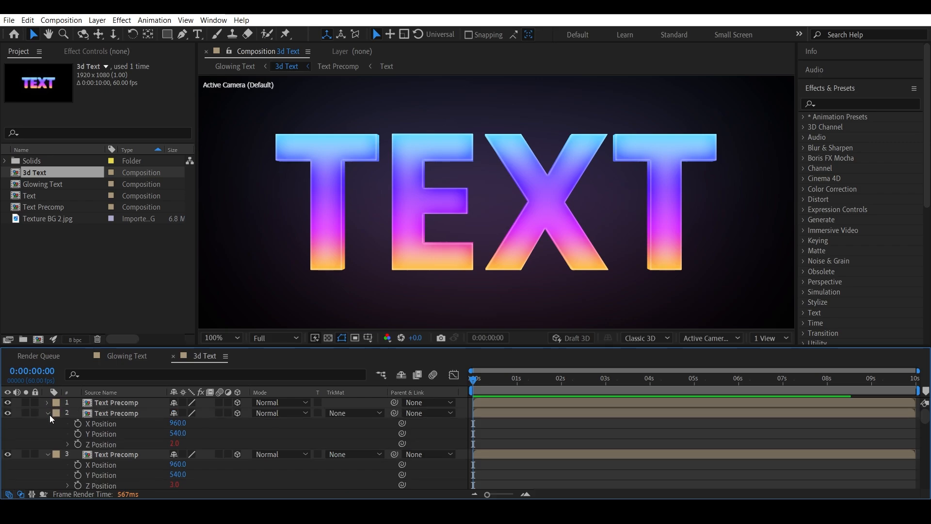
pyautogui.click(50, 414)
pyautogui.click(48, 424)
pyautogui.click(48, 433)
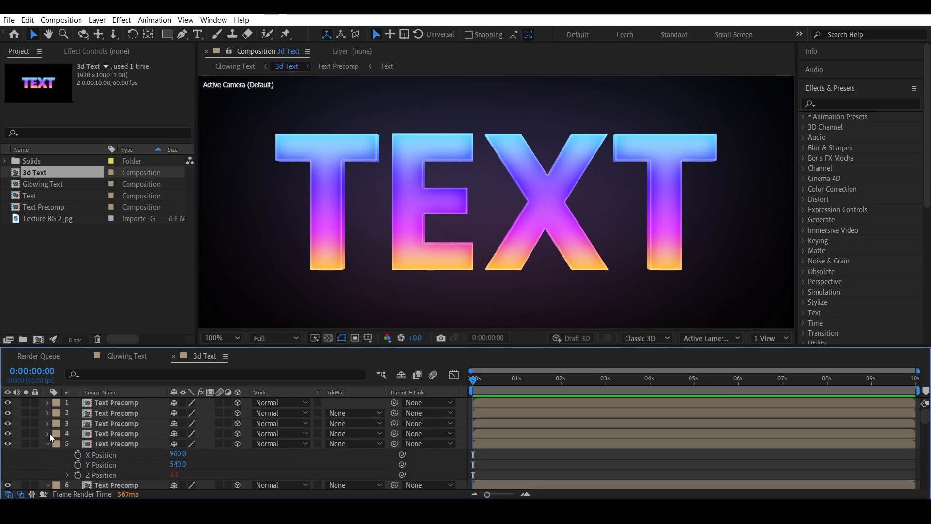
pyautogui.click(48, 444)
pyautogui.hotkey('ctrl', 'a')
pyautogui.press('p')
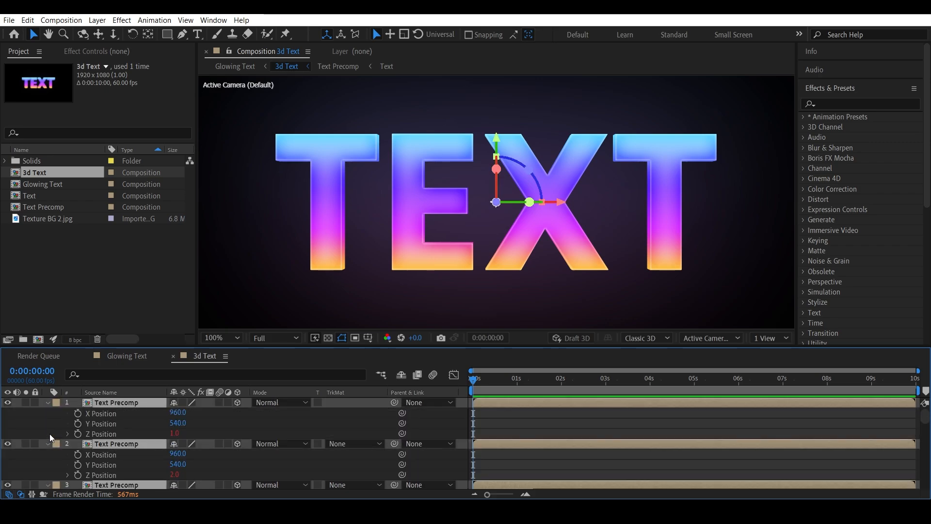
pyautogui.click(456, 424)
# Step: Switch the viewer to the Right view and inspect the stacked Text Precomp layers and their Z Position values
pyautogui.click(109, 434)
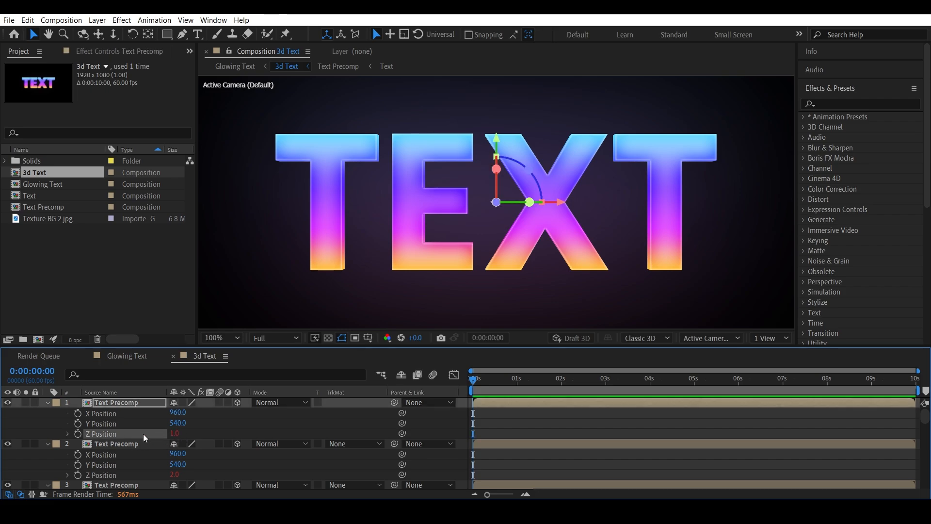
pyautogui.click(448, 431)
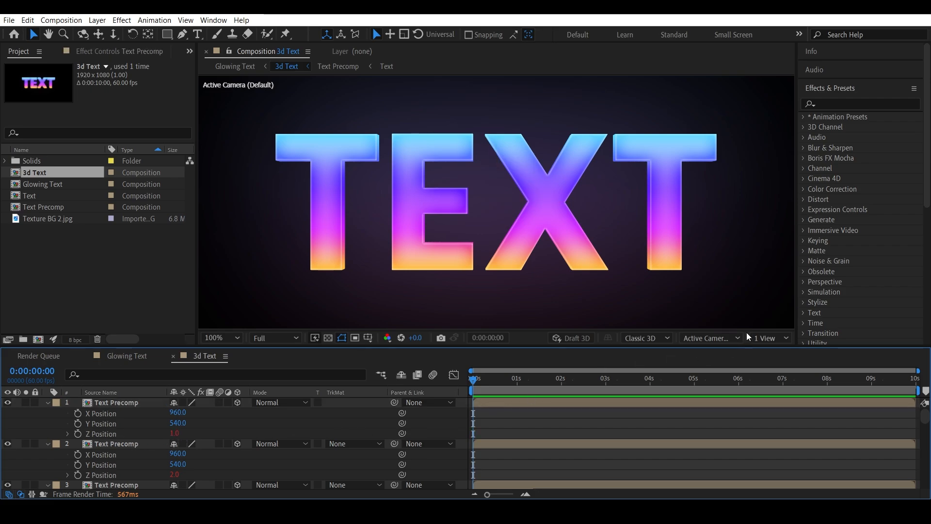
pyautogui.click(727, 338)
pyautogui.click(716, 222)
pyautogui.scroll(6, 536, 271)
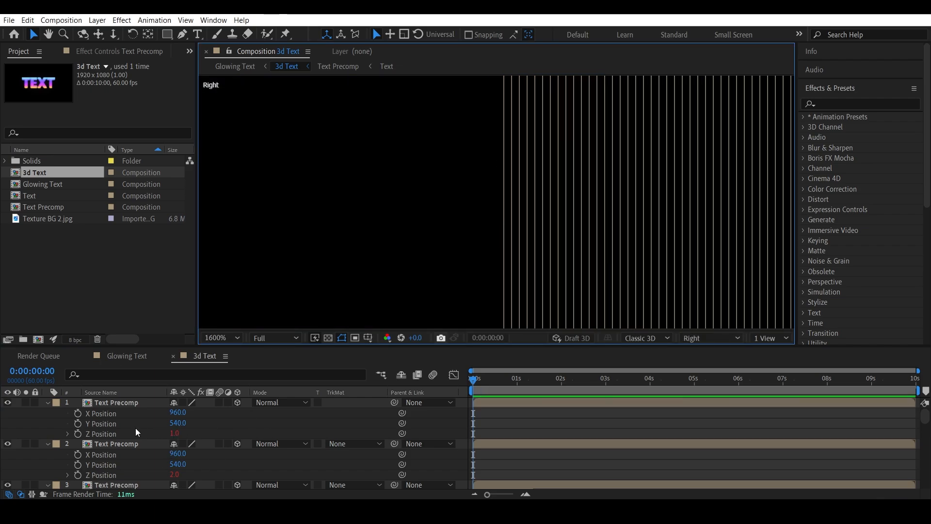
pyautogui.click(123, 403)
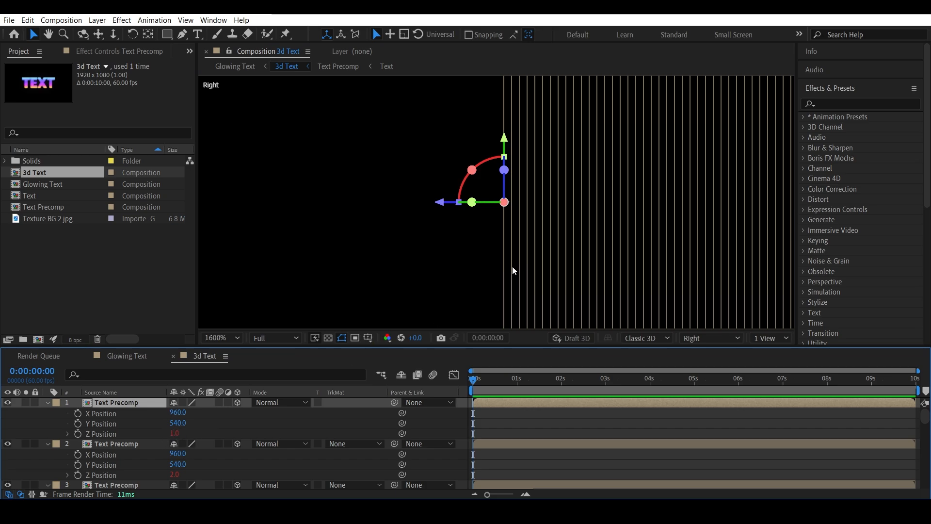
pyautogui.click(116, 443)
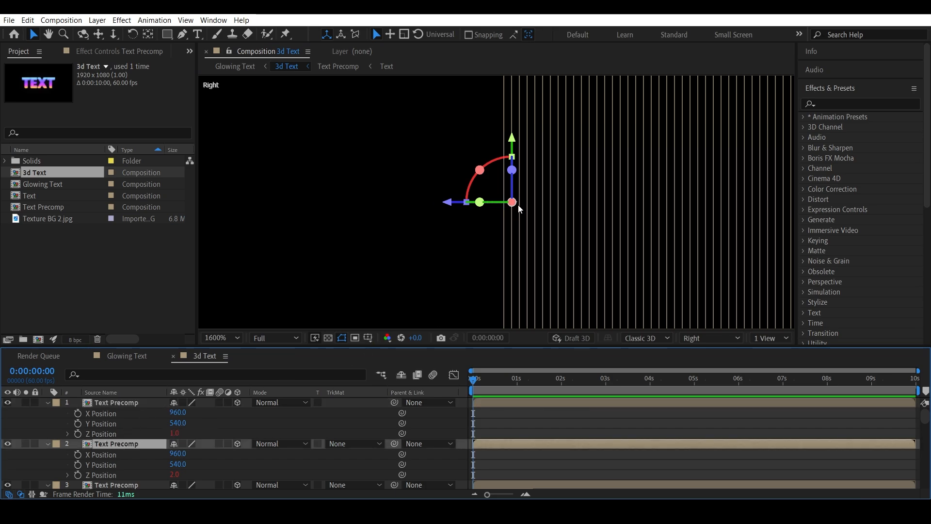
pyautogui.scroll(-3, 232, 459)
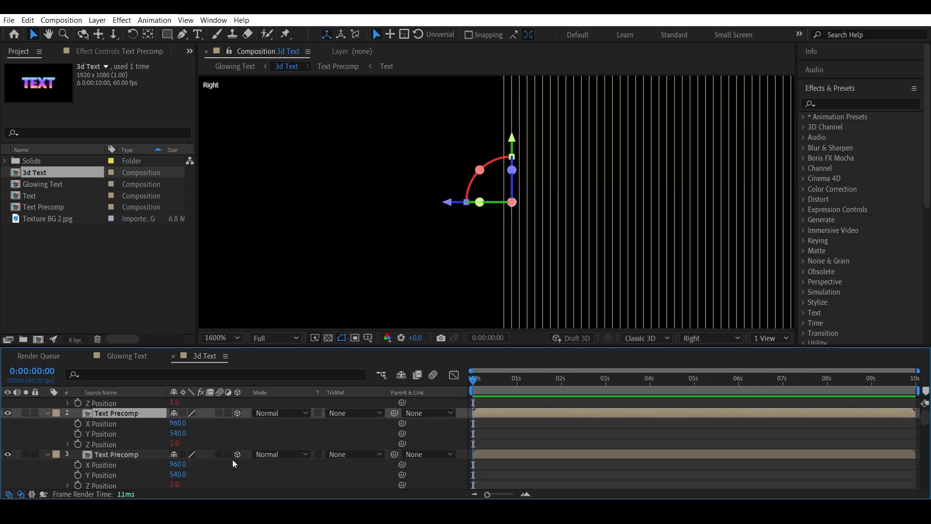
pyautogui.scroll(-2, 232, 464)
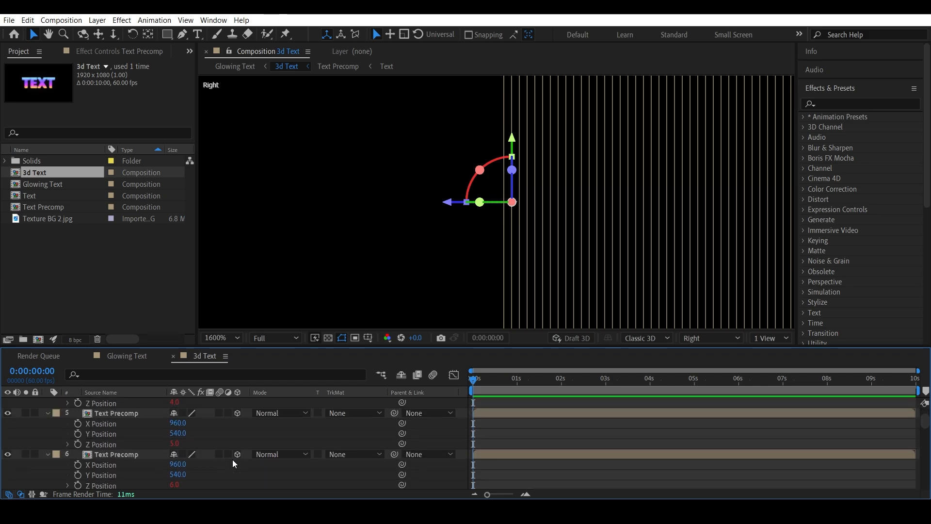
pyautogui.click(120, 455)
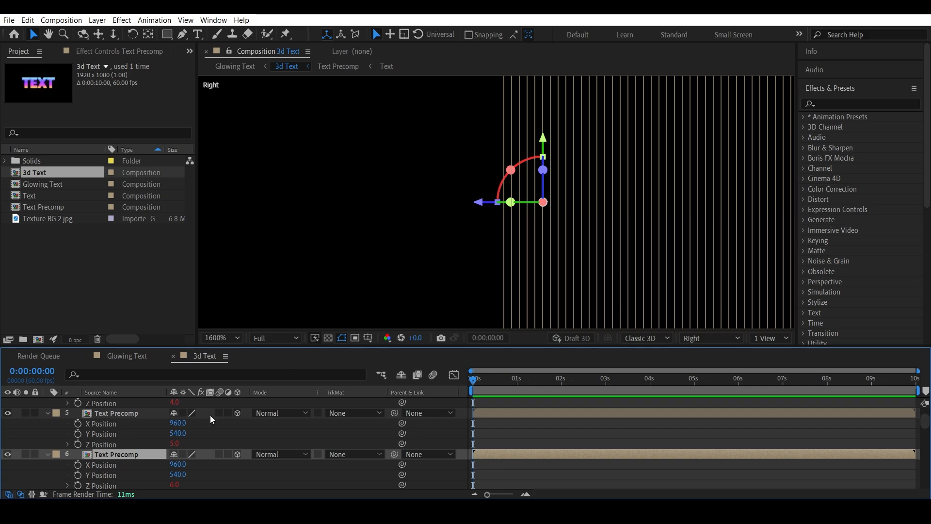
pyautogui.scroll(5, 210, 415)
pyautogui.click(120, 403)
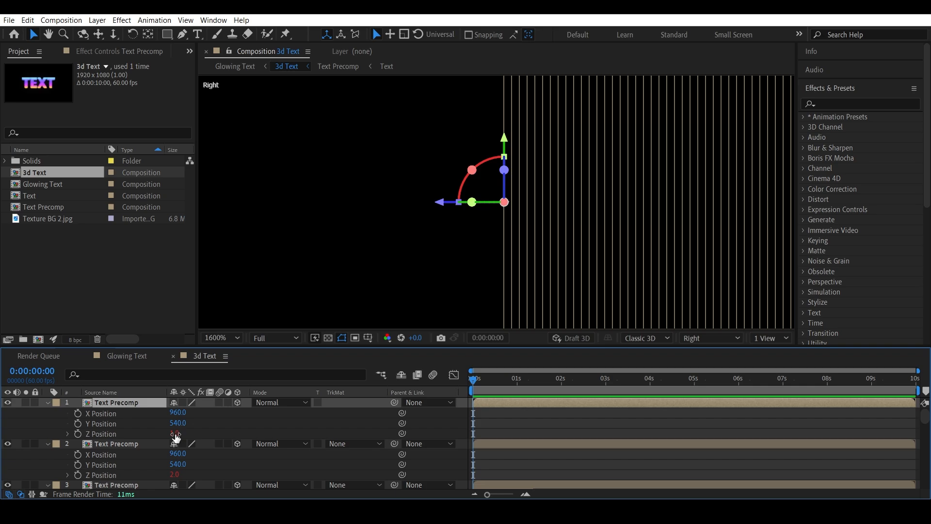
pyautogui.moveTo(175, 435); pyautogui.dragTo(176, 436)
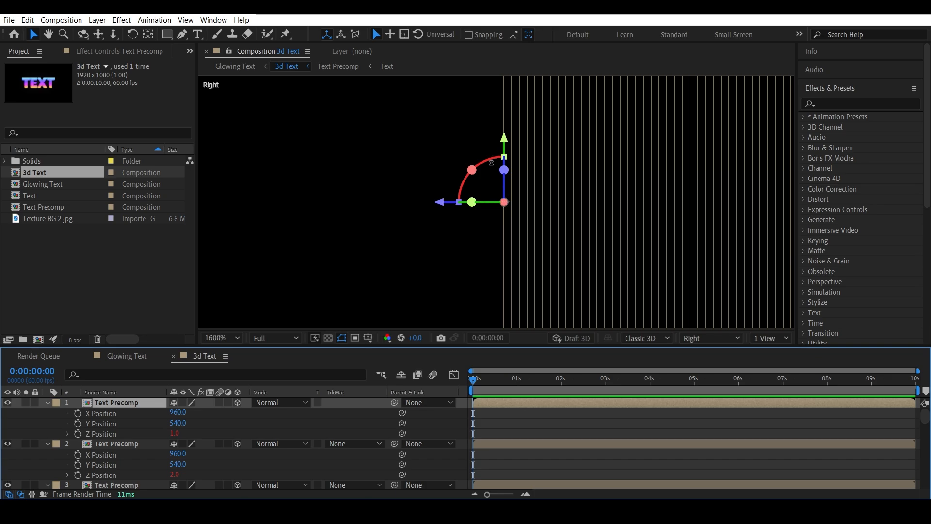
# Step: Return to the Glowing Text composition and examine the Texture BG 2.jpg layer's Position alongside the 3d Text layer
pyautogui.click(135, 356)
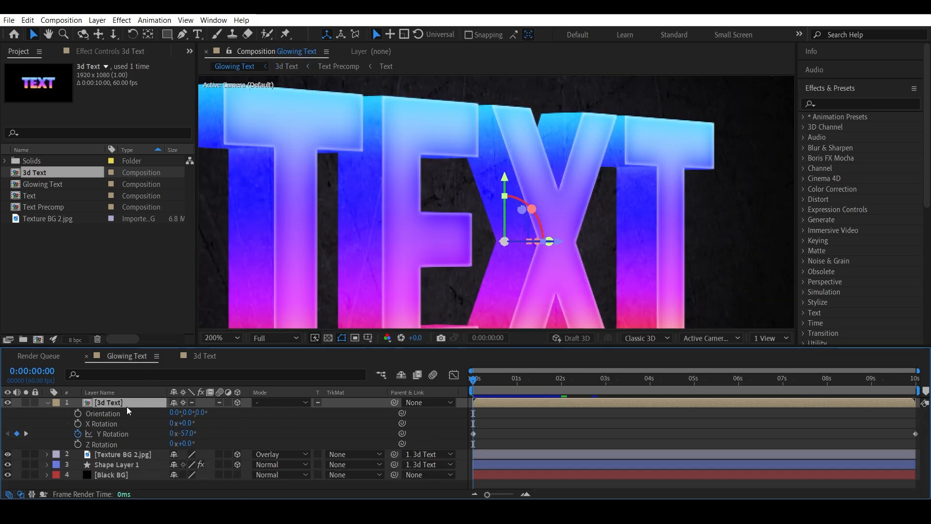
pyautogui.click(125, 455)
pyautogui.press('p')
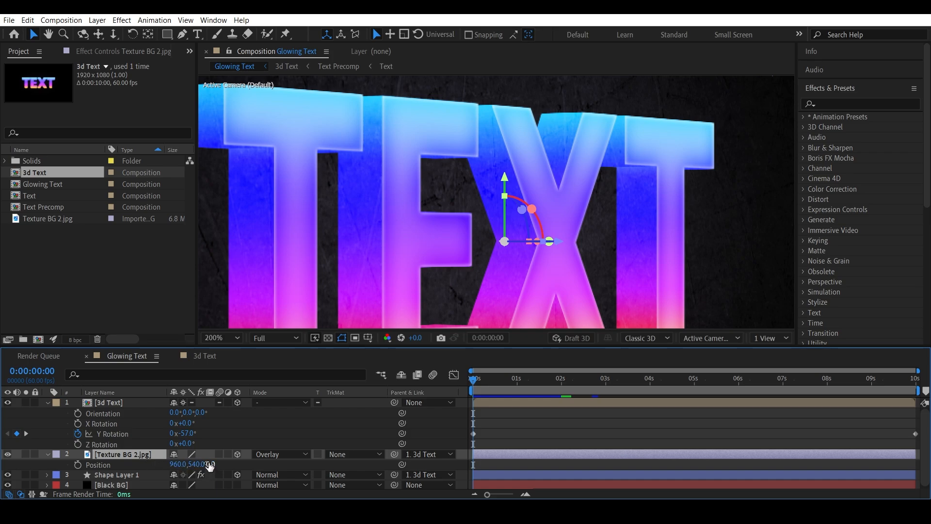
pyautogui.click(121, 402)
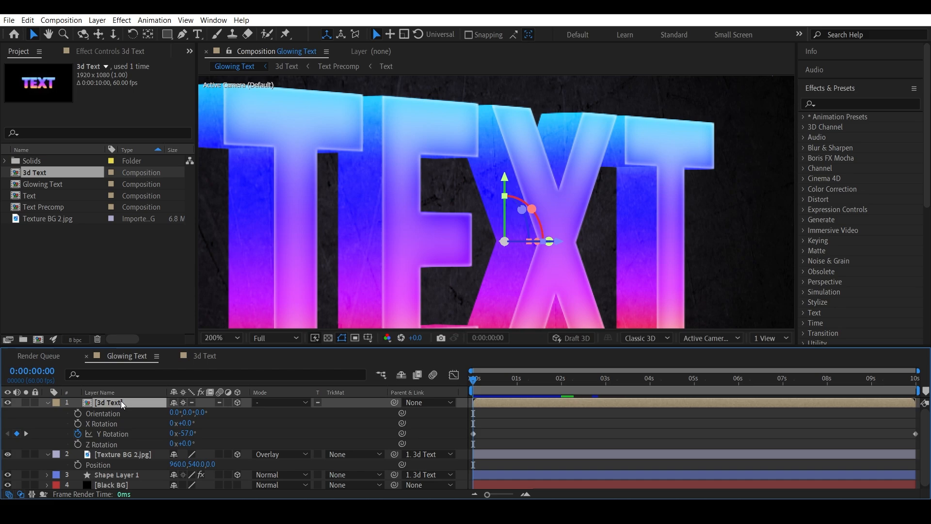
pyautogui.click(131, 455)
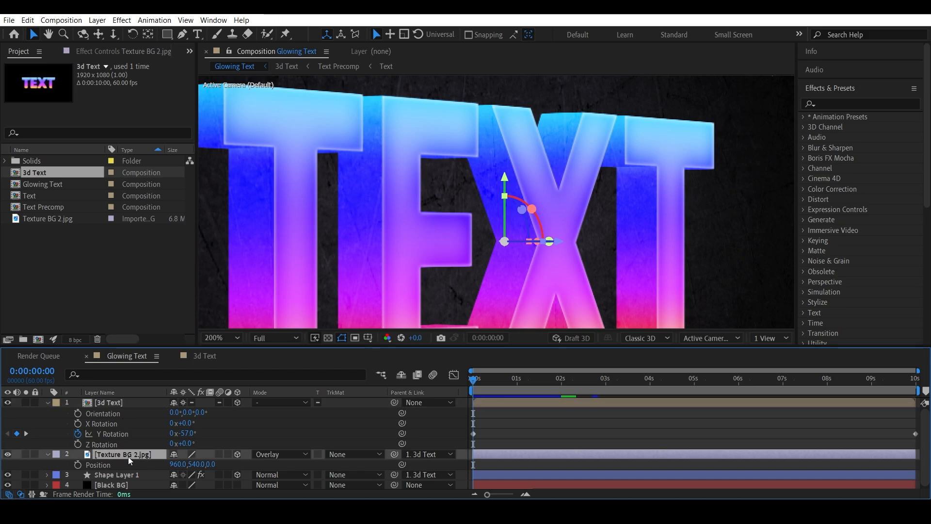
pyautogui.click(115, 402)
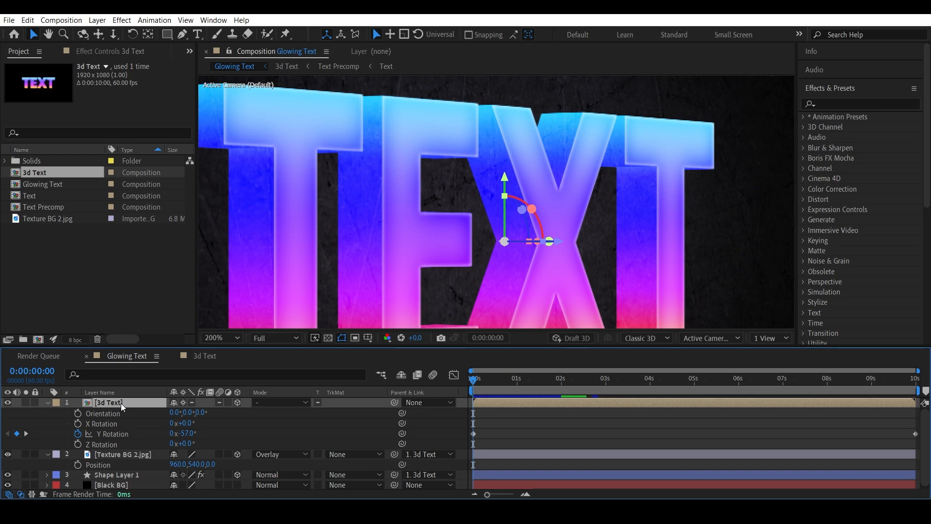